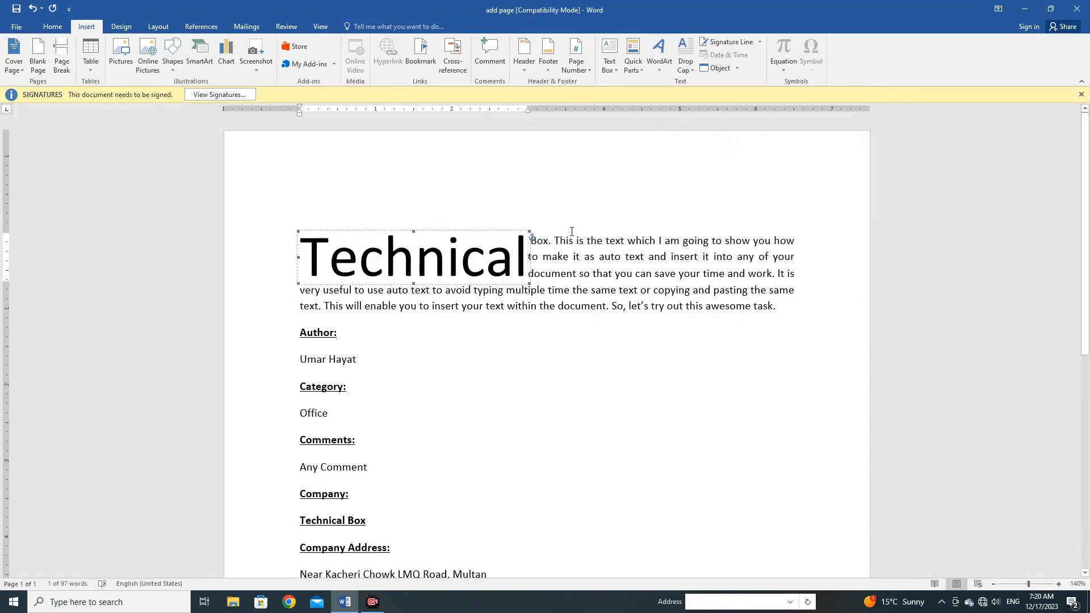
Undo the dropped word "Technical" and apply an in-margin drop cap to the start of the first paragraph.
key("ctrl+z")
left_click(686, 63)
left_click(702, 163)
left_click(836, 166)
left_click(788, 290)
Insert a signature line below the company address, with the suggested signer's name and the title Manager.
left_click(312, 353)
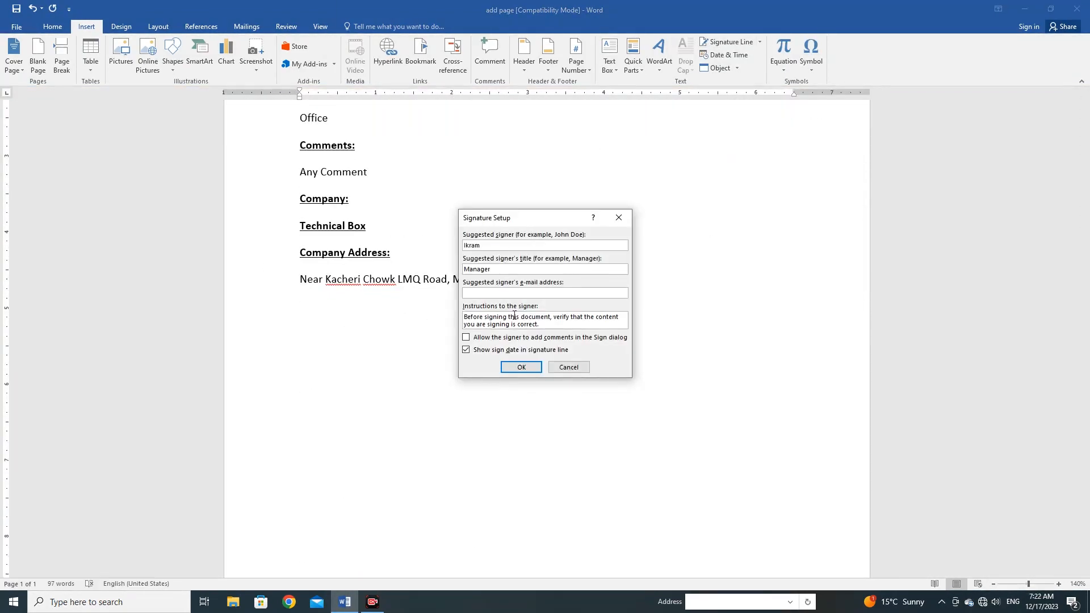
left_click(521, 368)
key("Return")
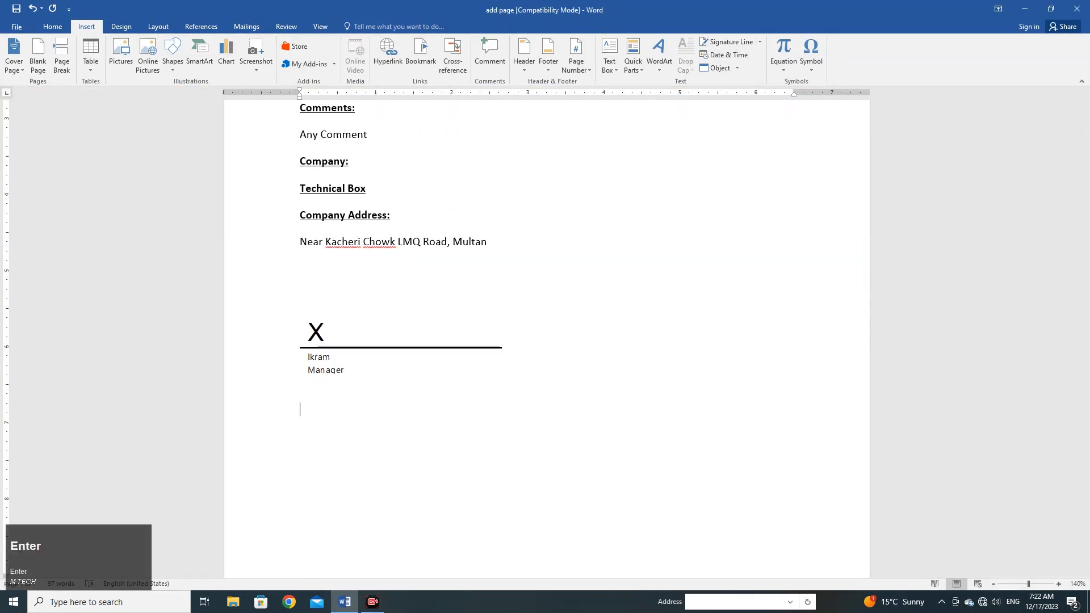
Examine the date and time formats for the line below the signature, and the object insertion dialog.
left_click(729, 55)
left_click(597, 377)
scroll(513, 250, "up", 5)
left_click(720, 68)
left_click(659, 375)
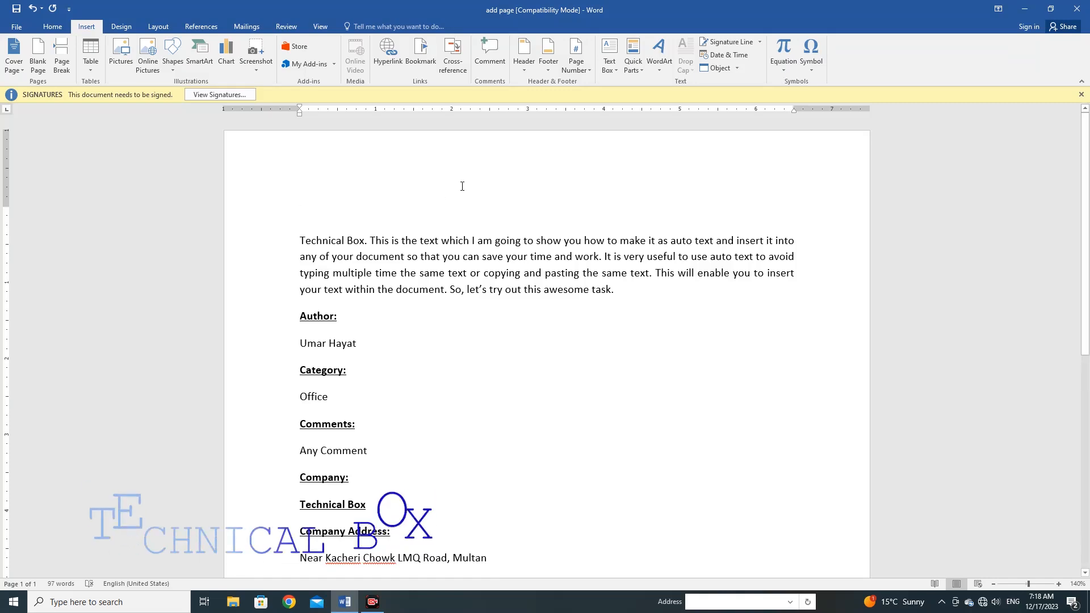
Insert black arched WordArt reading "TECHNICAL BOX" in Arial Black size 36 above the first paragraph, and undo it.
left_click(658, 63)
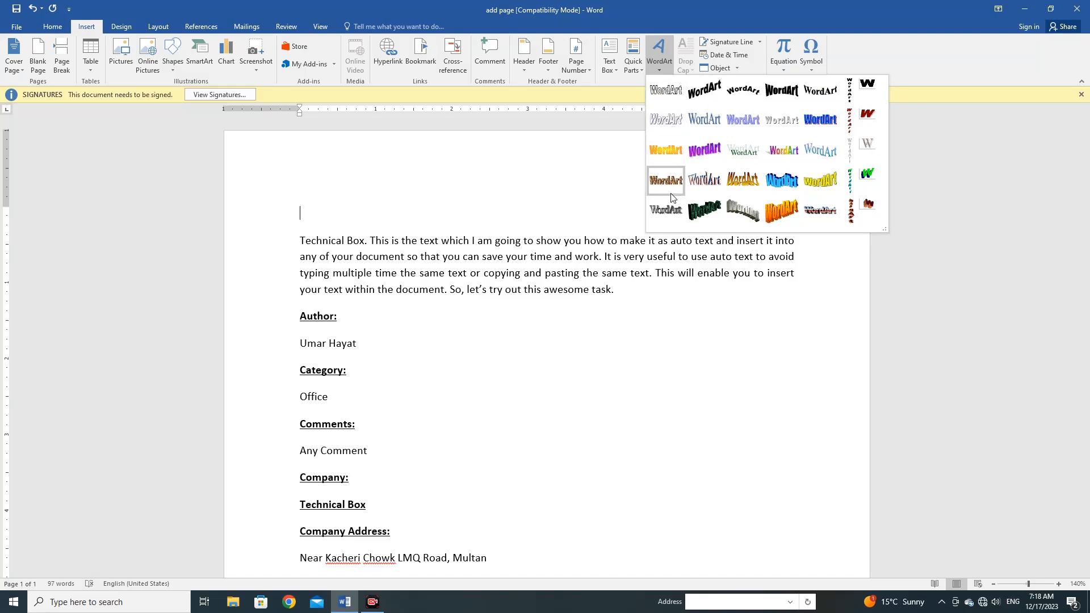
left_click(744, 95)
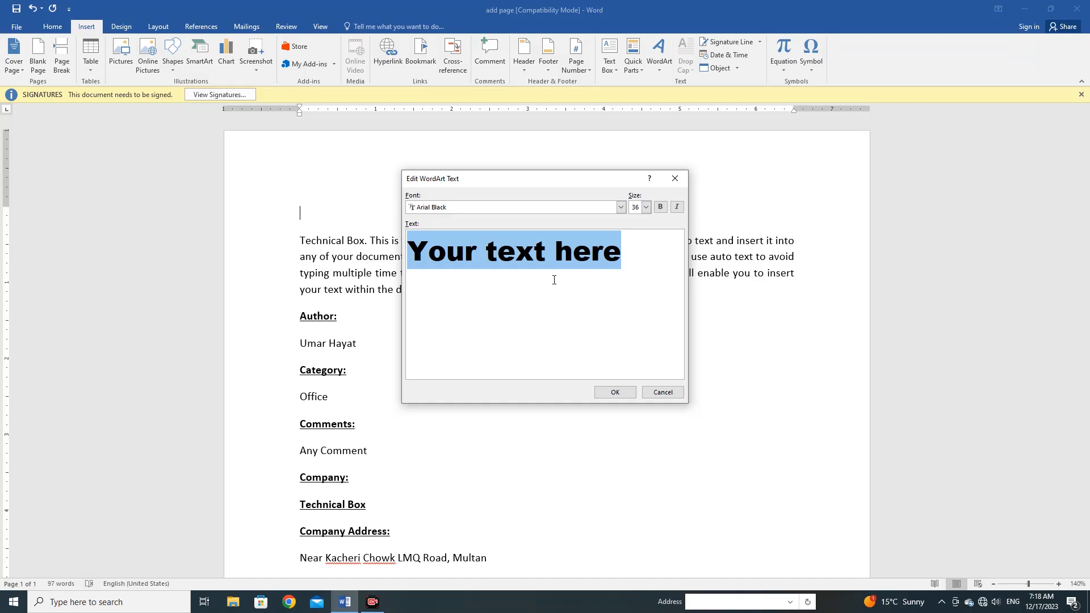
type("t")
key("BackSpace")
key("Caps_Lock")
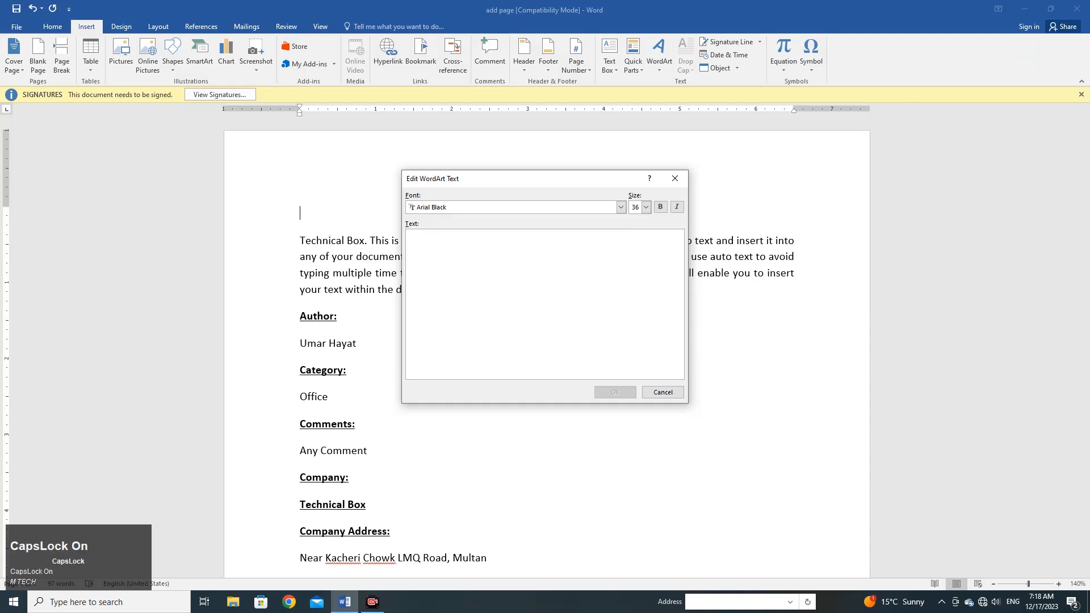
type("TECHNIC")
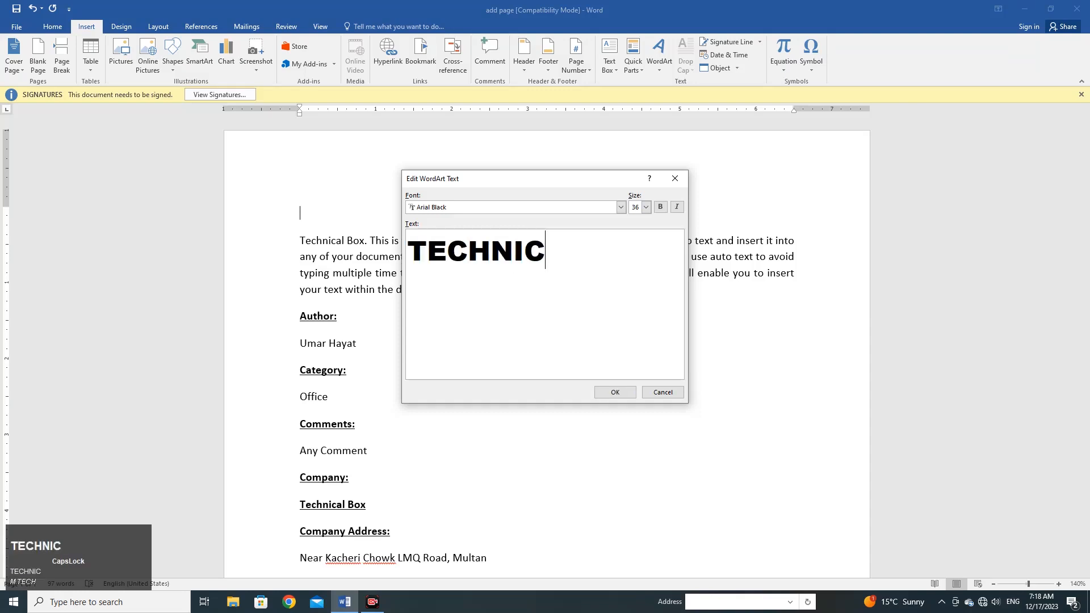
type("AL BOX")
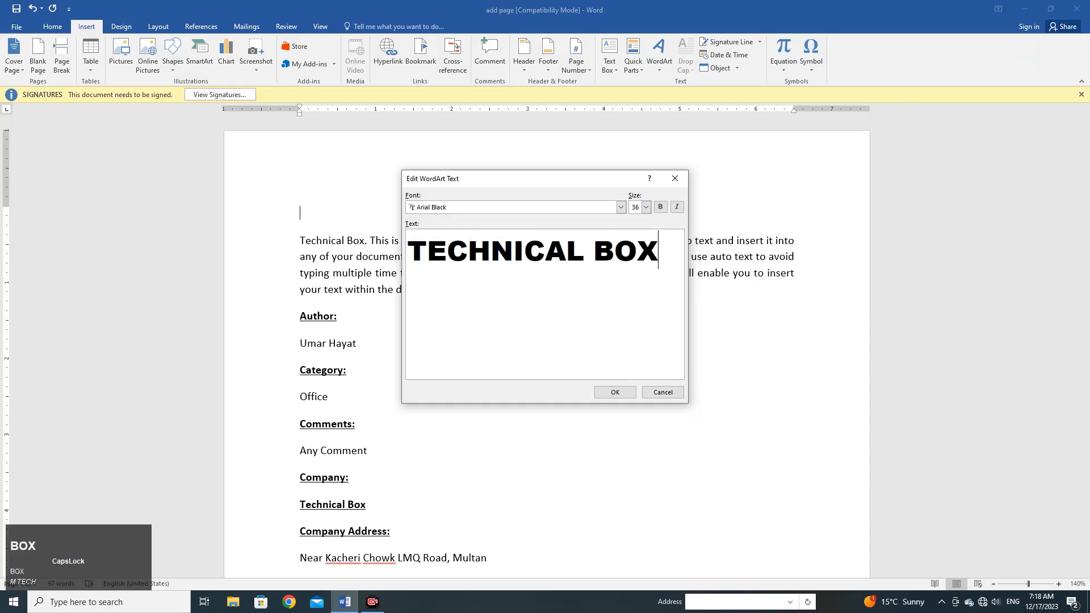
left_click(615, 393)
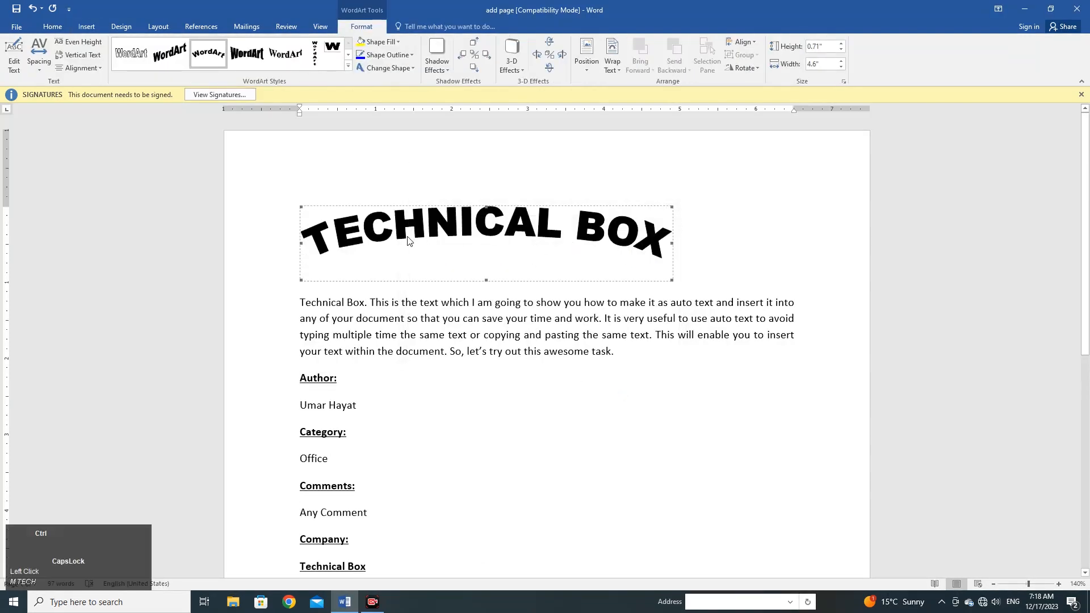
key("ctrl+z")
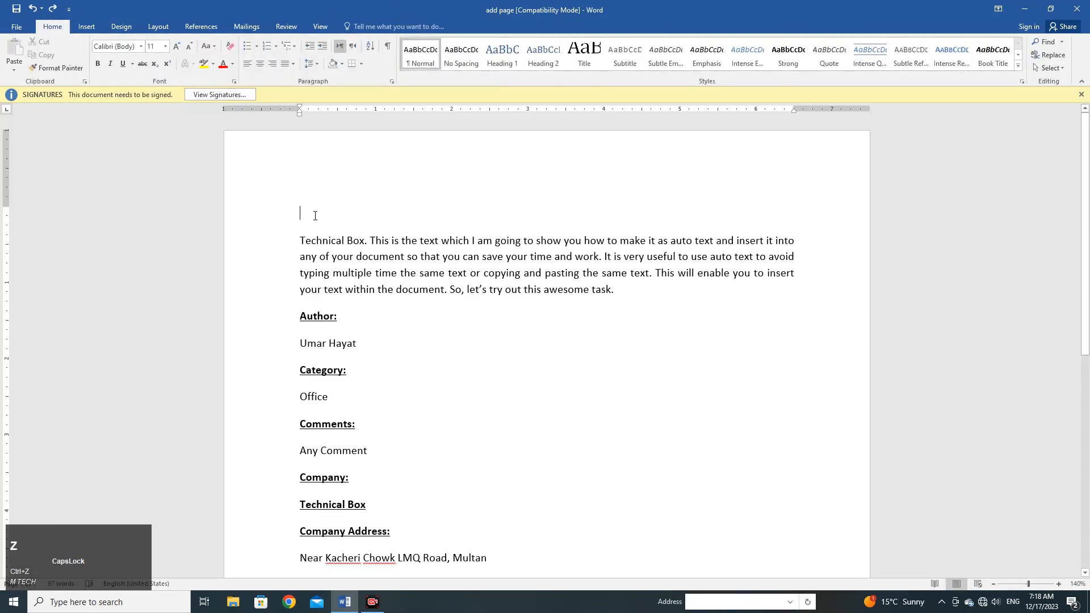
Insert yellow patterned WordArt with a shadow reading "TECHNICAL BOX" above the first paragraph, and undo it.
left_click(302, 212)
left_click(85, 27)
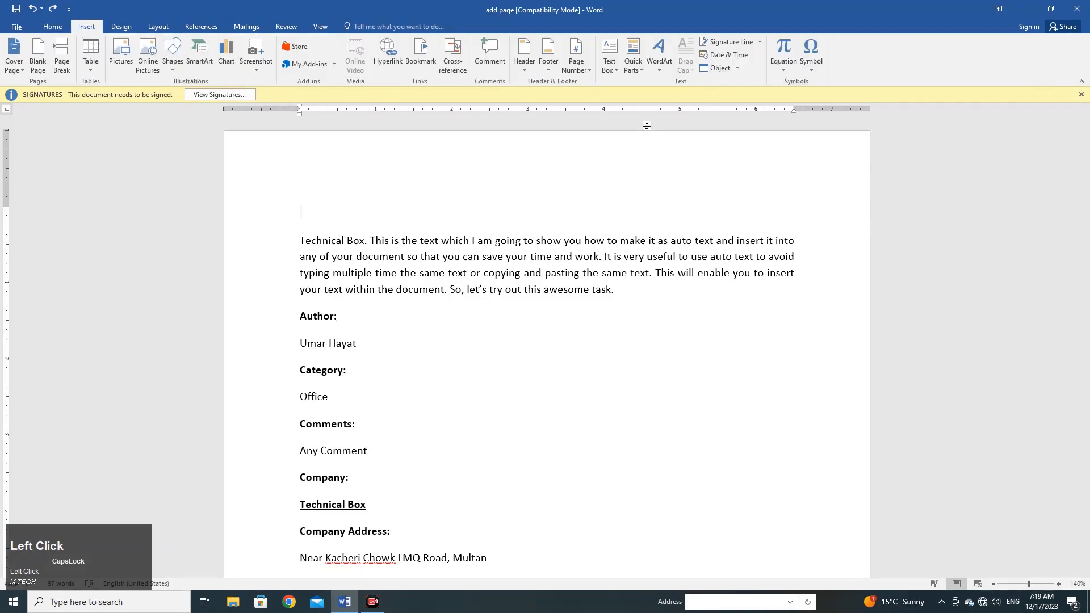
left_click(659, 73)
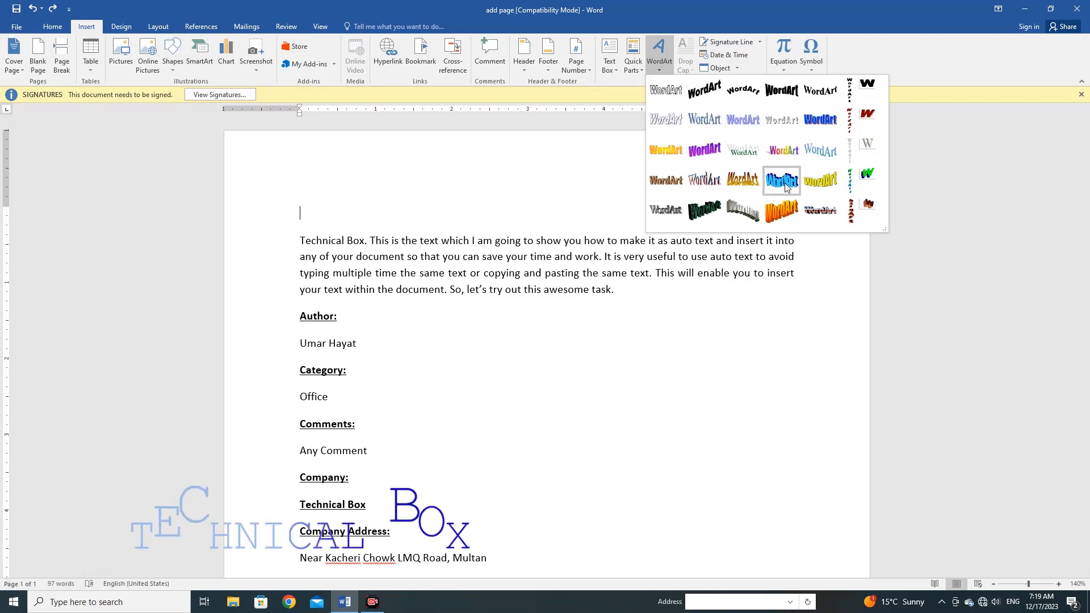
left_click(824, 189)
type("T")
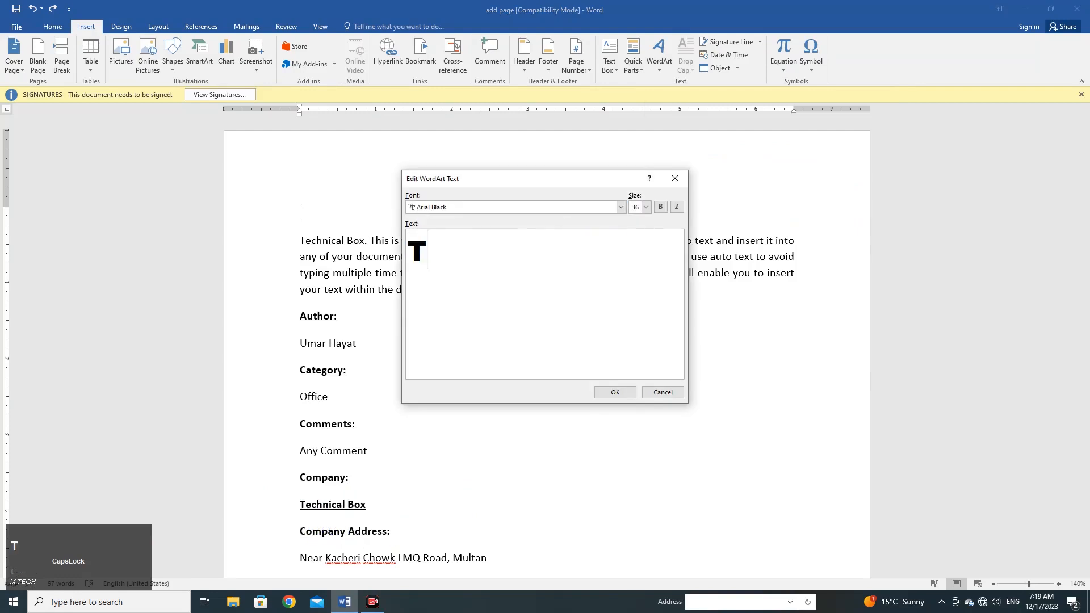
type("ECHNICAL BOX")
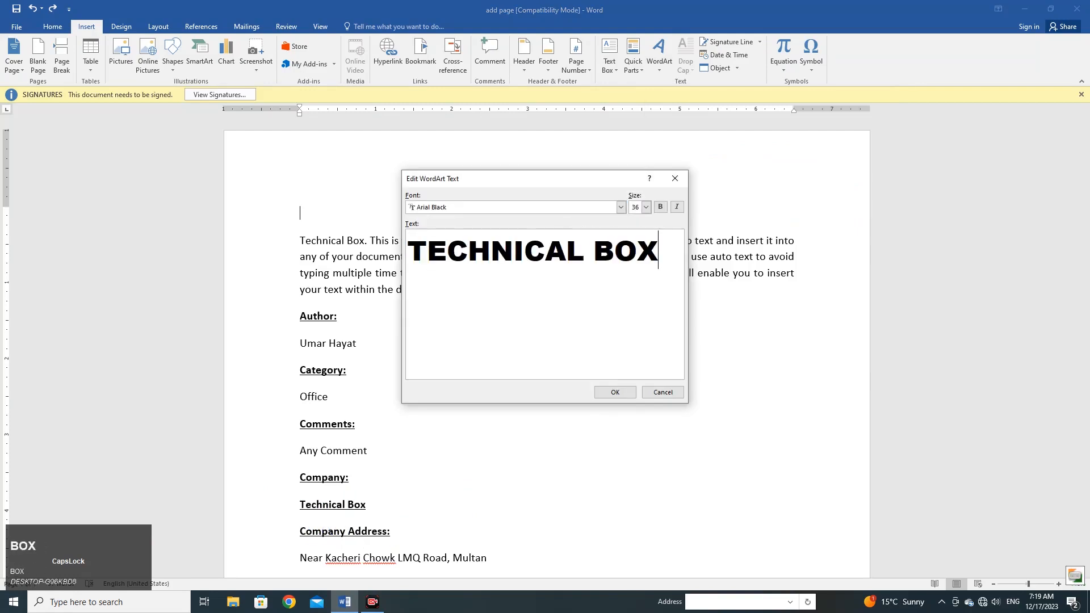
key("Return")
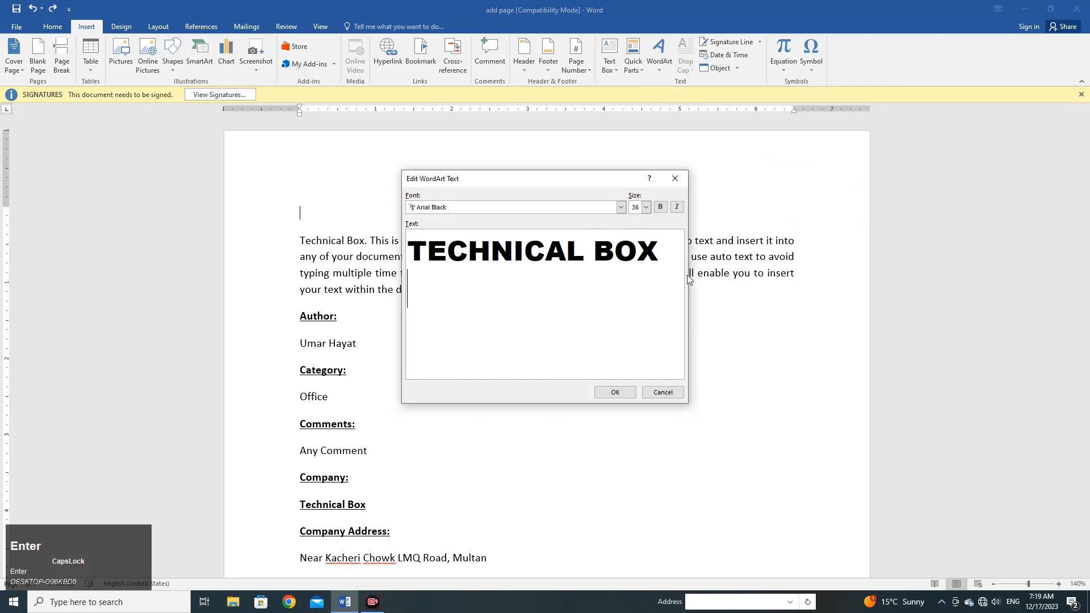
left_click(617, 393)
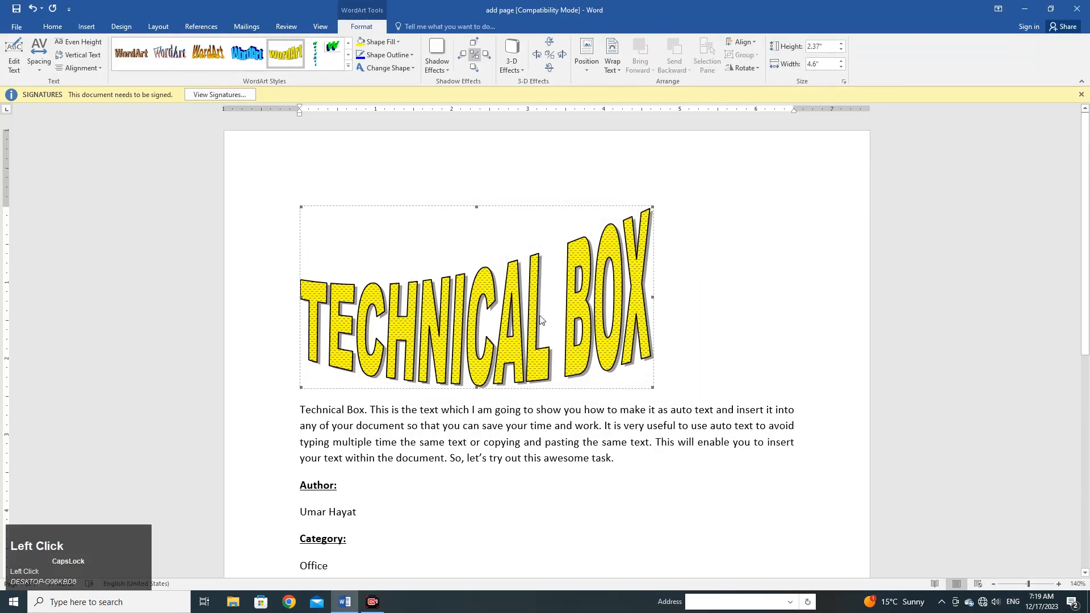
left_click(539, 290)
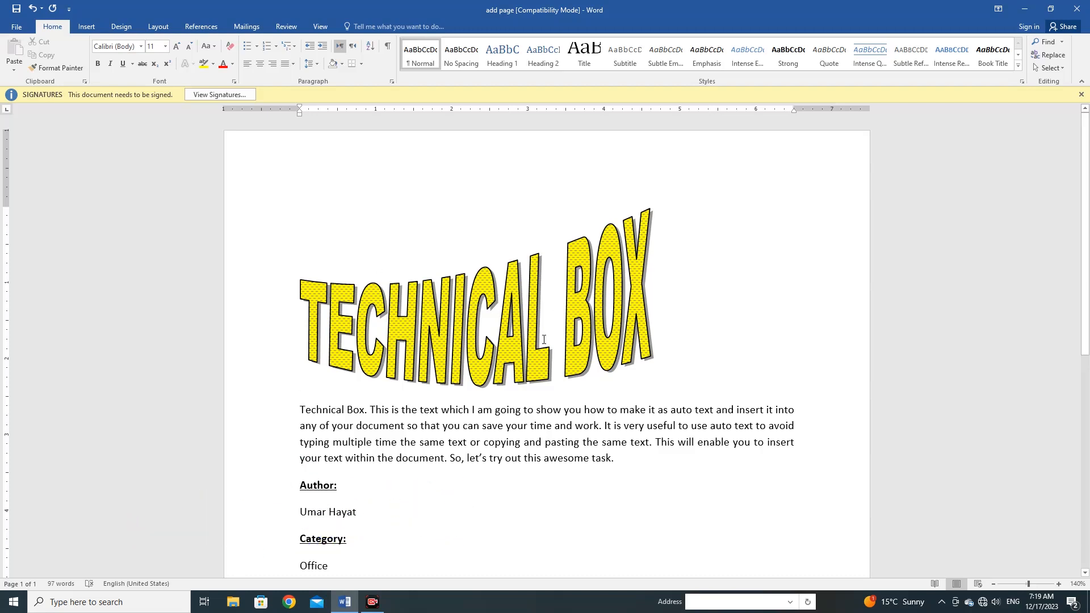
key("ctrl")
key("Caps_Lock")
key("ctrl+z")
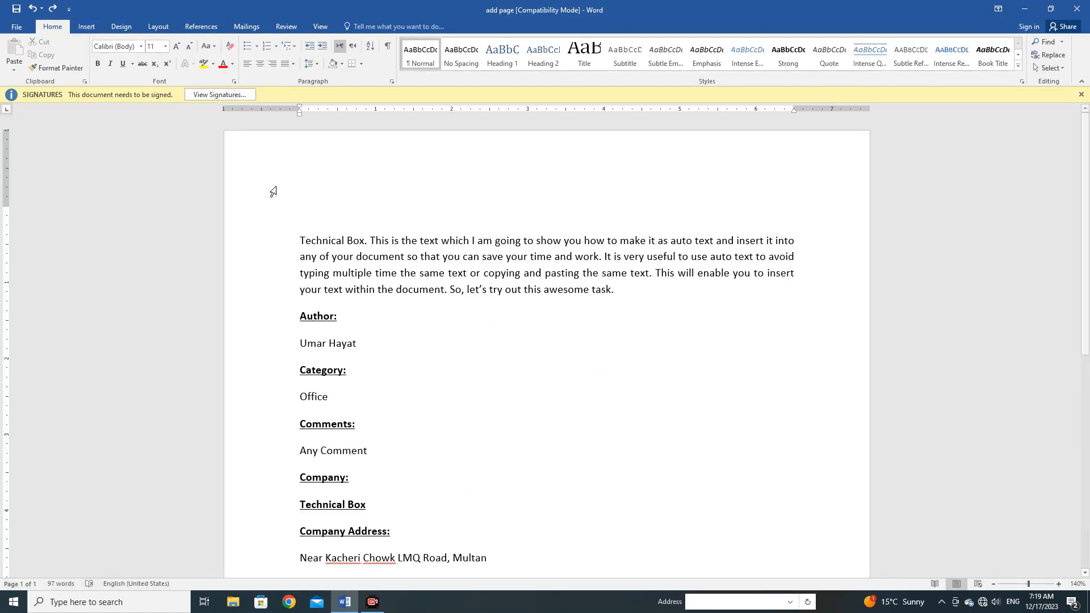
Apply a Dropped drop cap to the word "Technical" through the drop cap options, and undo it.
left_click(93, 28)
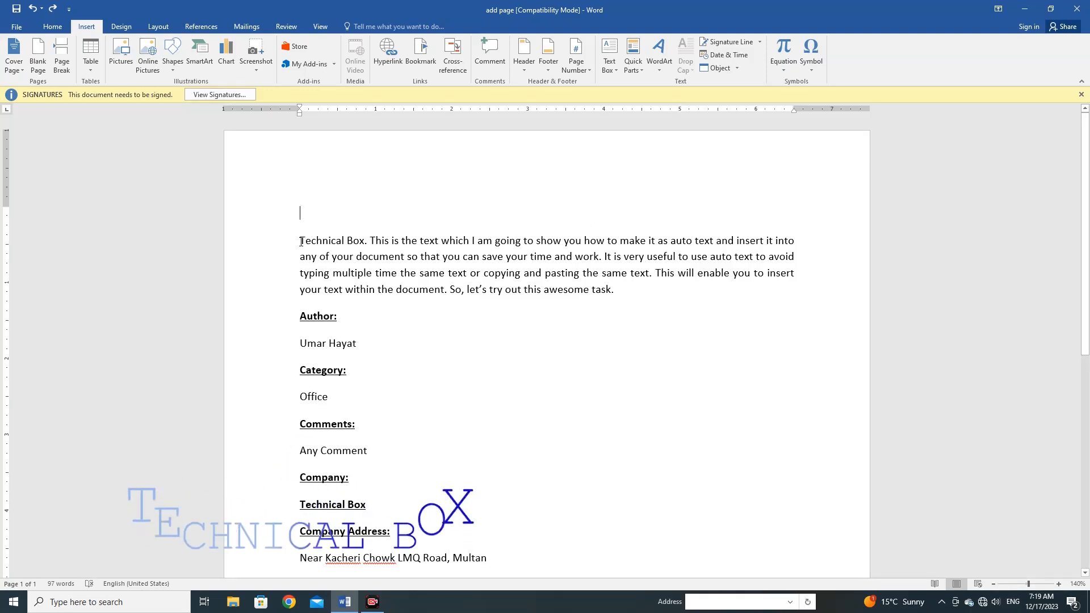
left_click_drag(301, 241, 345, 241)
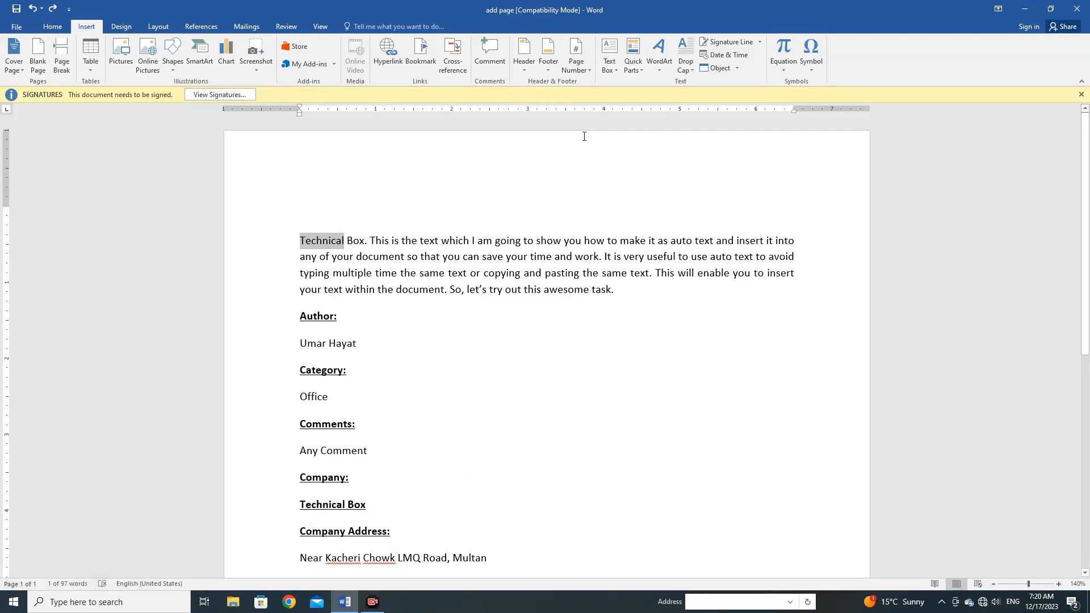
left_click(689, 55)
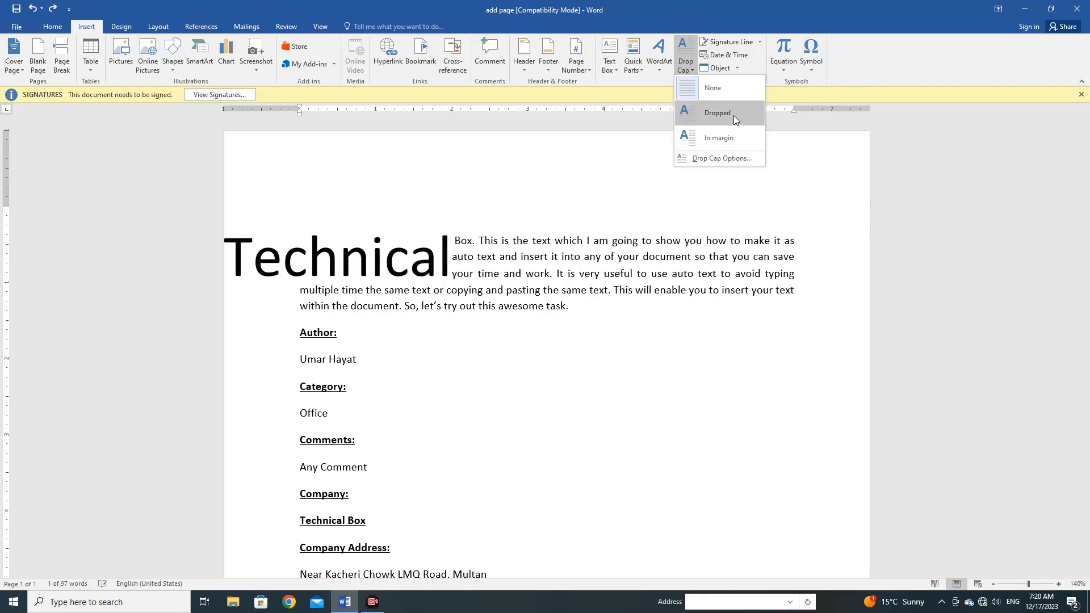
left_click(733, 161)
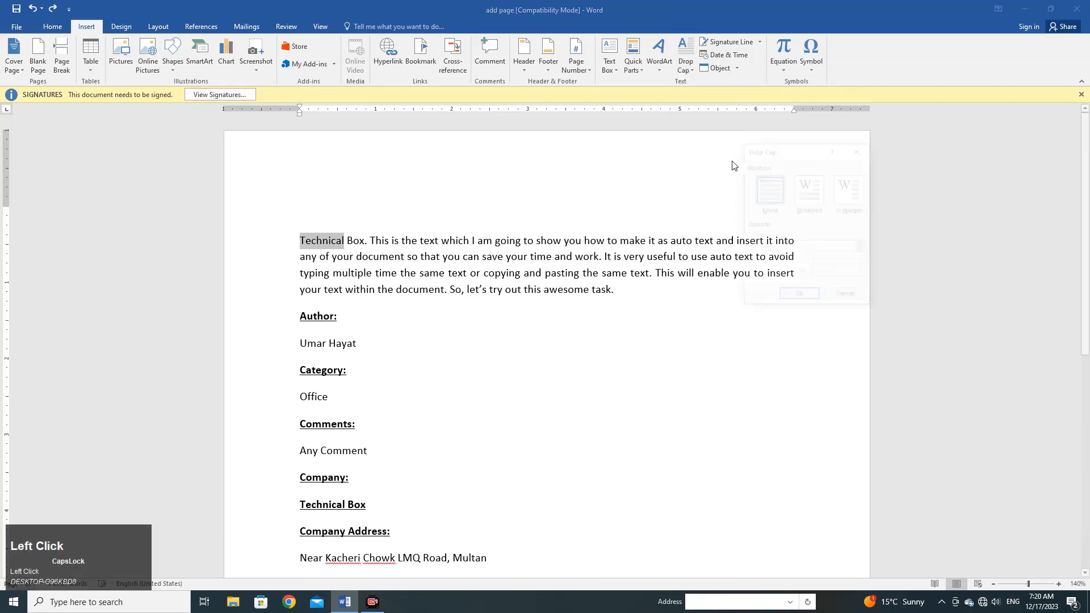
mouse_move(791, 151)
left_mouse_down()
mouse_move(750, 148)
mouse_move(776, 138)
left_mouse_up()
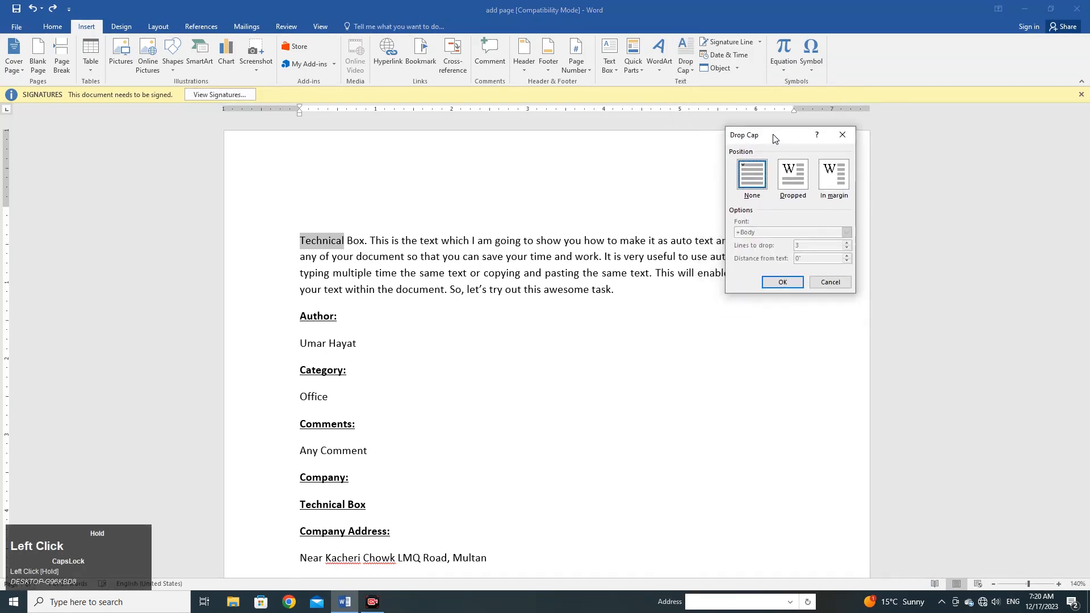
left_click(798, 178)
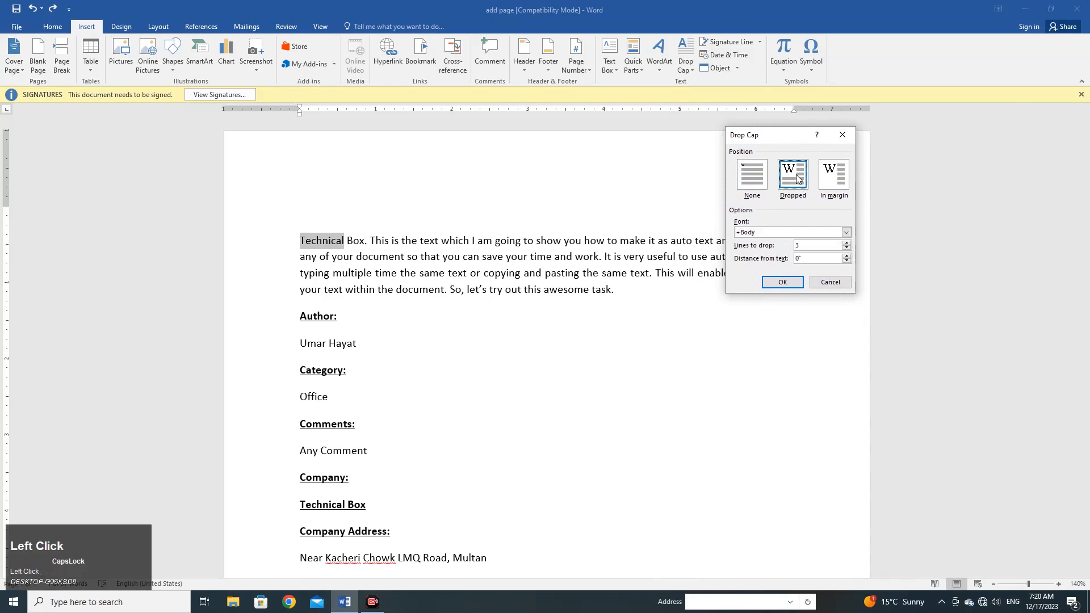
left_click(782, 282)
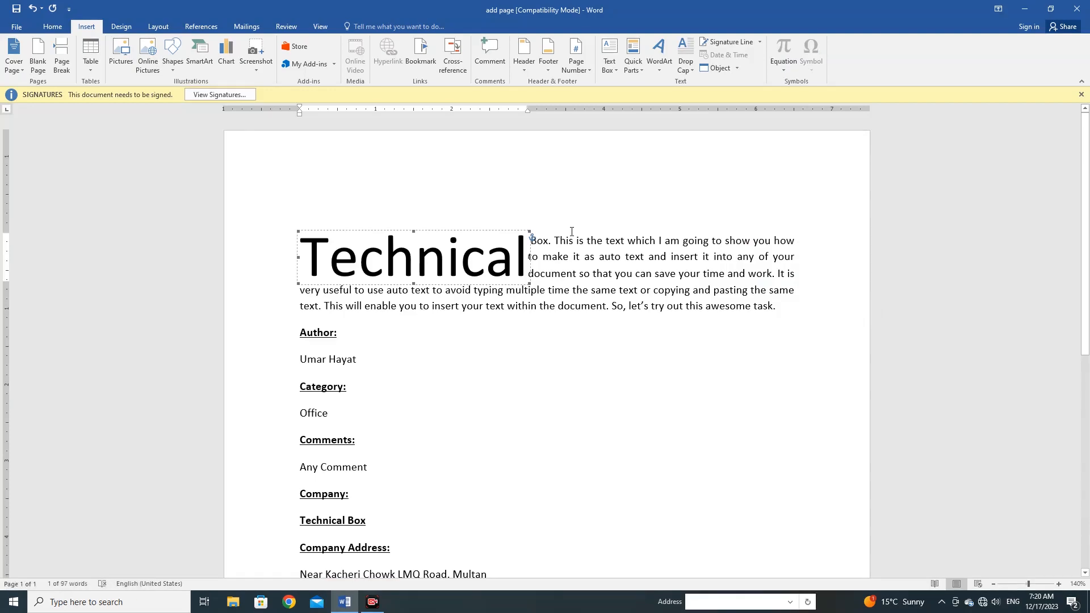
key("ctrl")
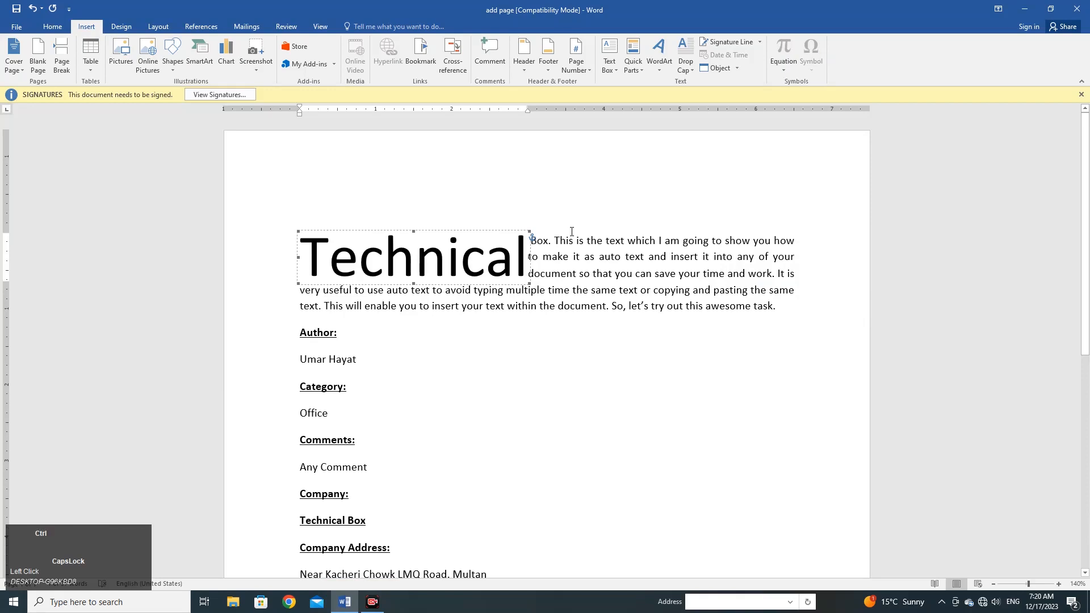
key("ctrl+z")
Apply a Dropped drop cap to only the letter "T" of the first paragraph, and undo it.
left_click(307, 241)
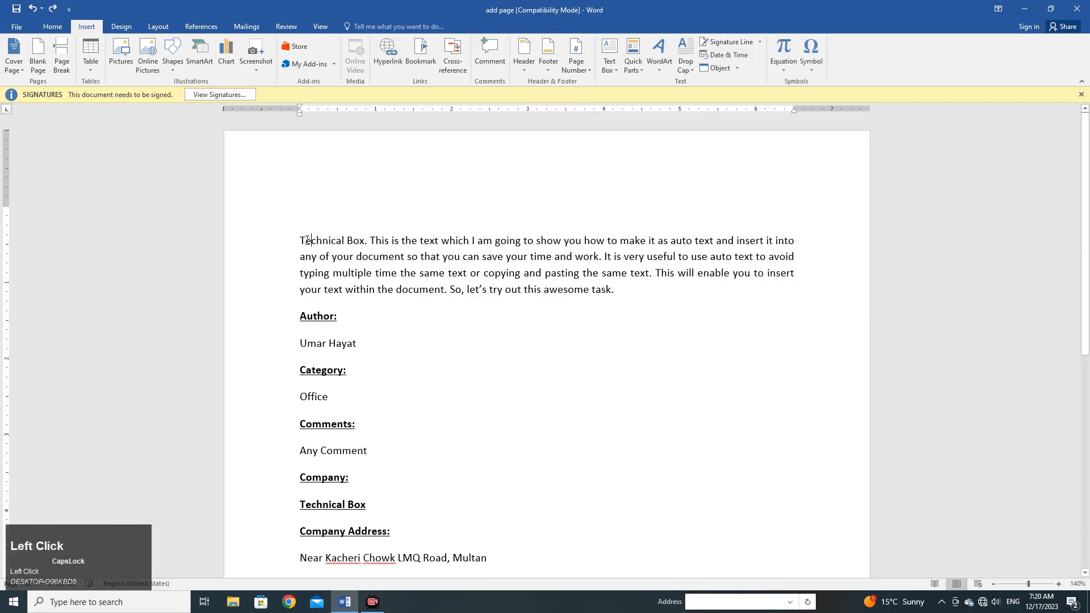
left_click_drag(305, 240, 300, 241)
left_click(690, 54)
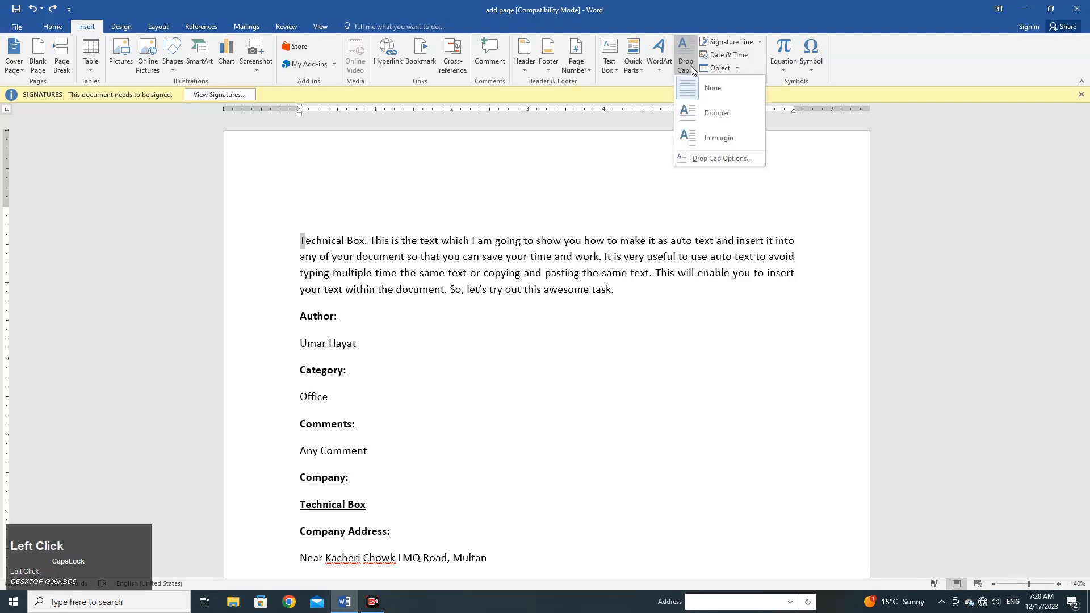
left_click(701, 116)
left_click(477, 277)
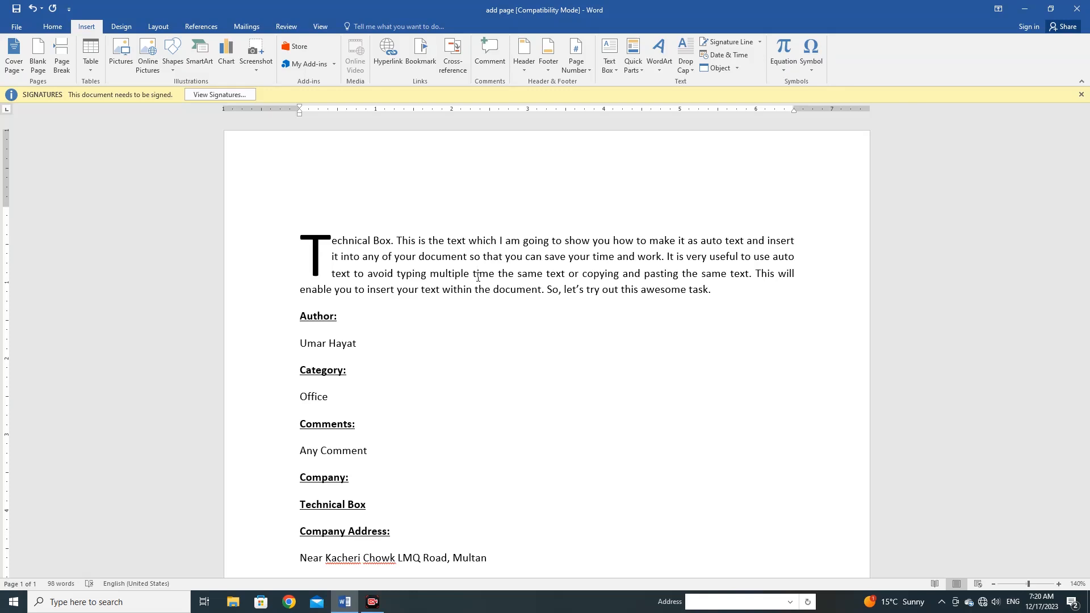
key("ctrl+z")
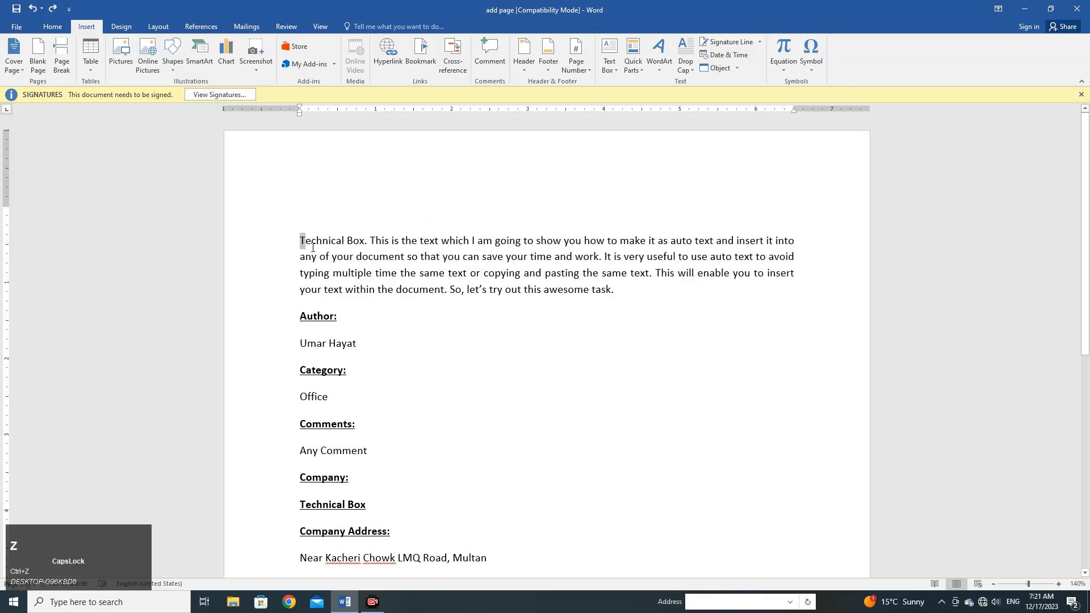
Apply an In margin drop cap to the letter "T" through the drop cap options, and undo it.
left_click(693, 70)
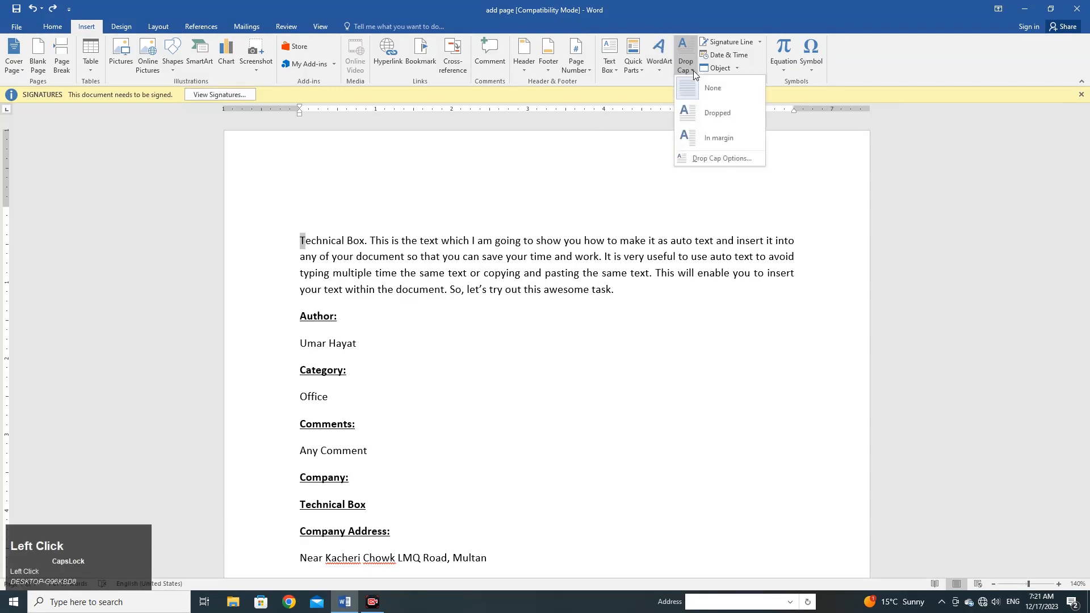
left_click(718, 159)
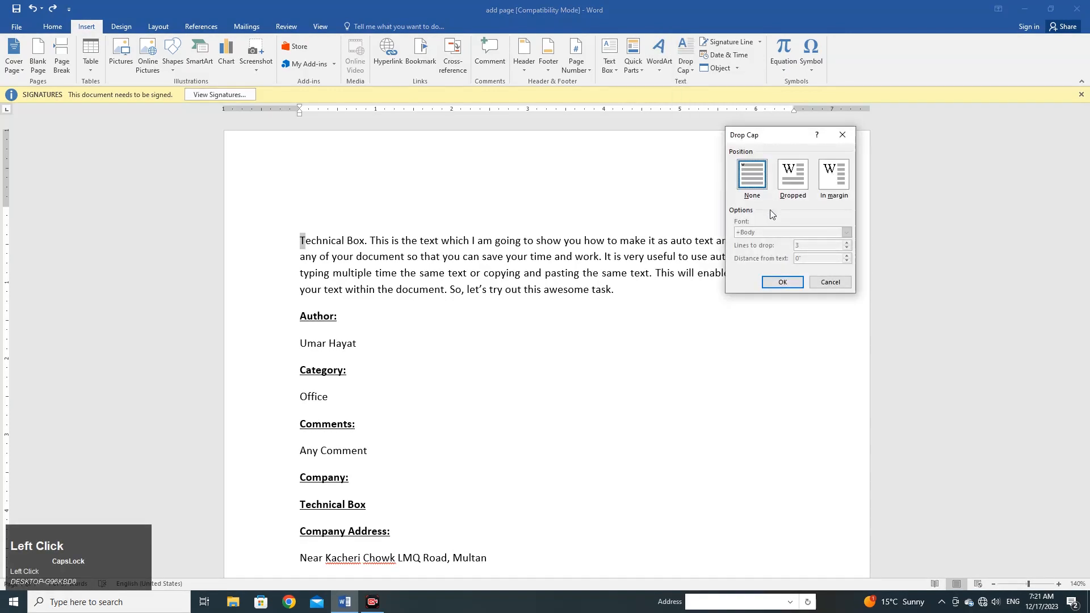
left_click(835, 184)
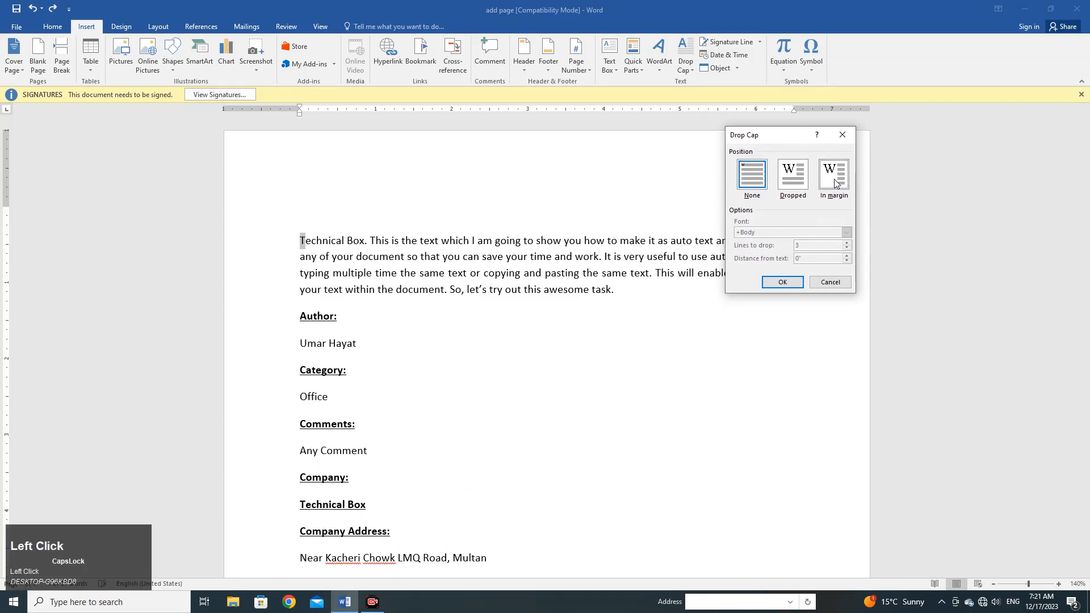
left_click(782, 282)
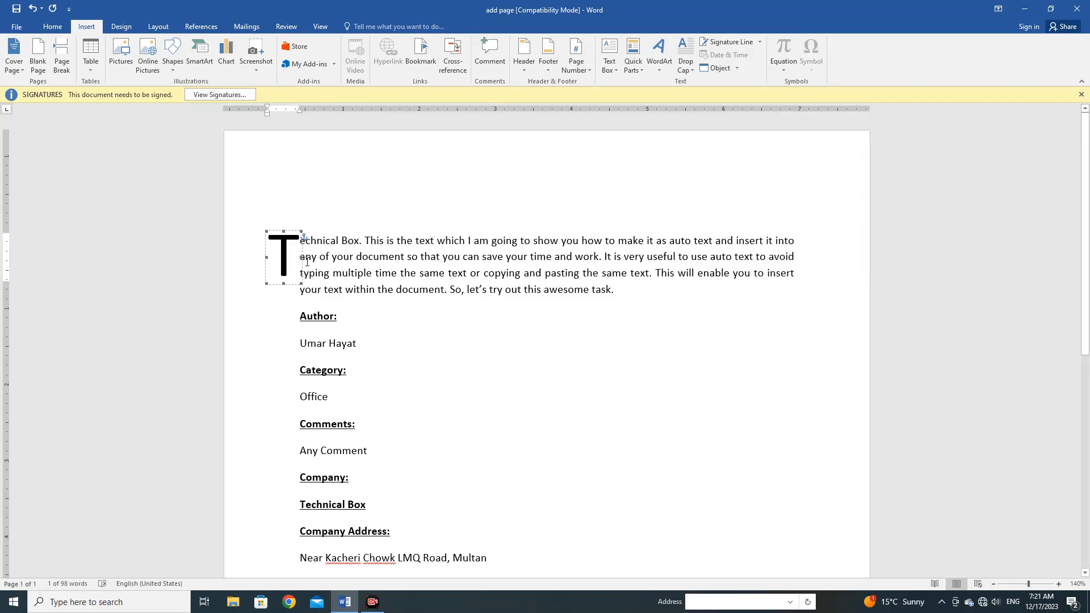
key("ctrl+z")
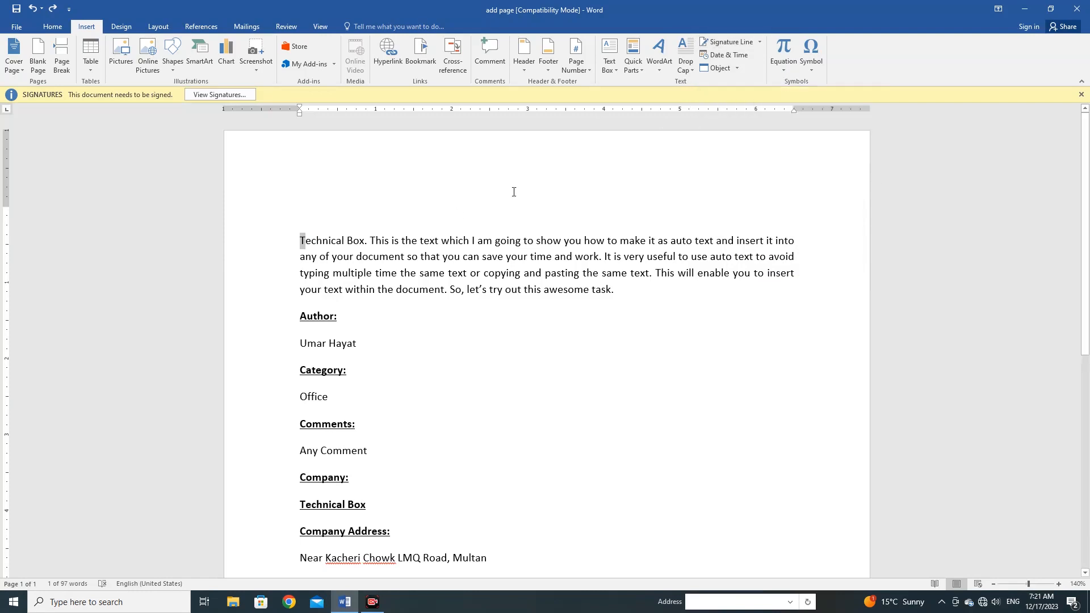
Delete the existing signature line below the company address.
scroll(428, 319, "down", 3)
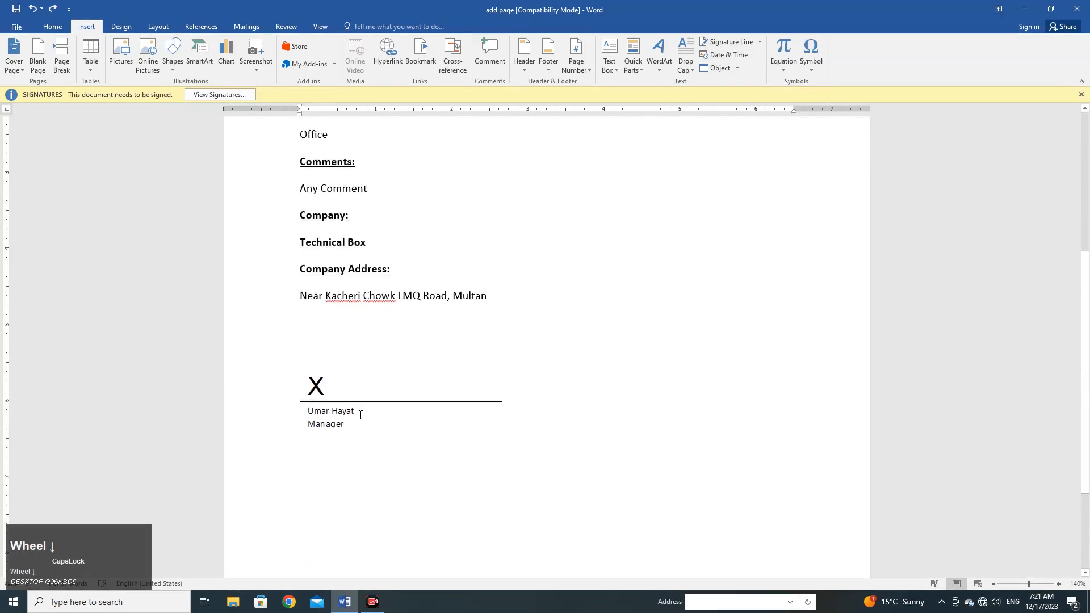
left_click(360, 416)
key("Delete")
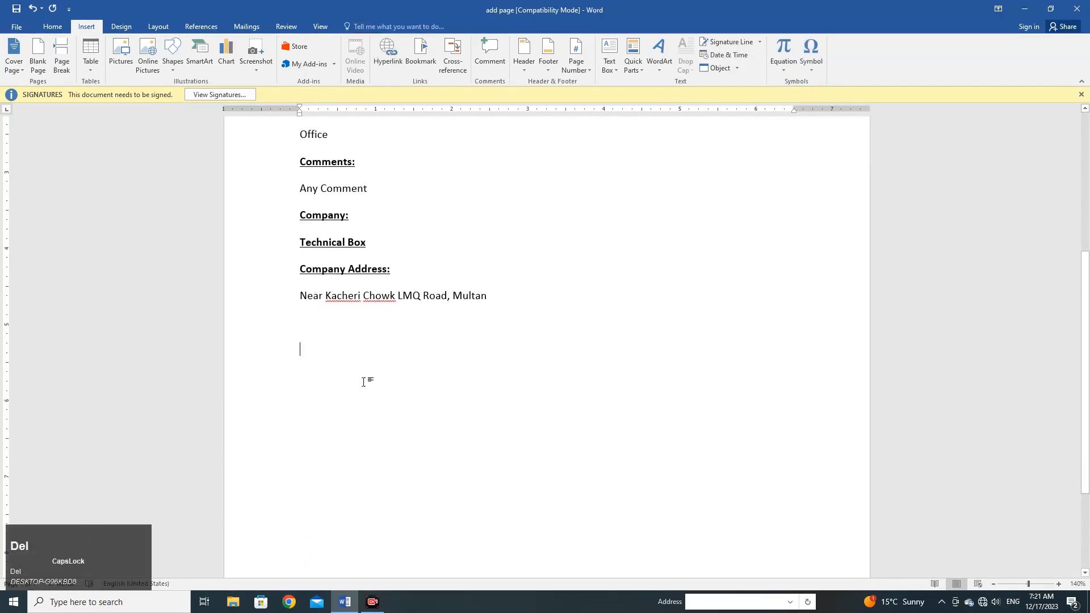
scroll(395, 380, "up", 5)
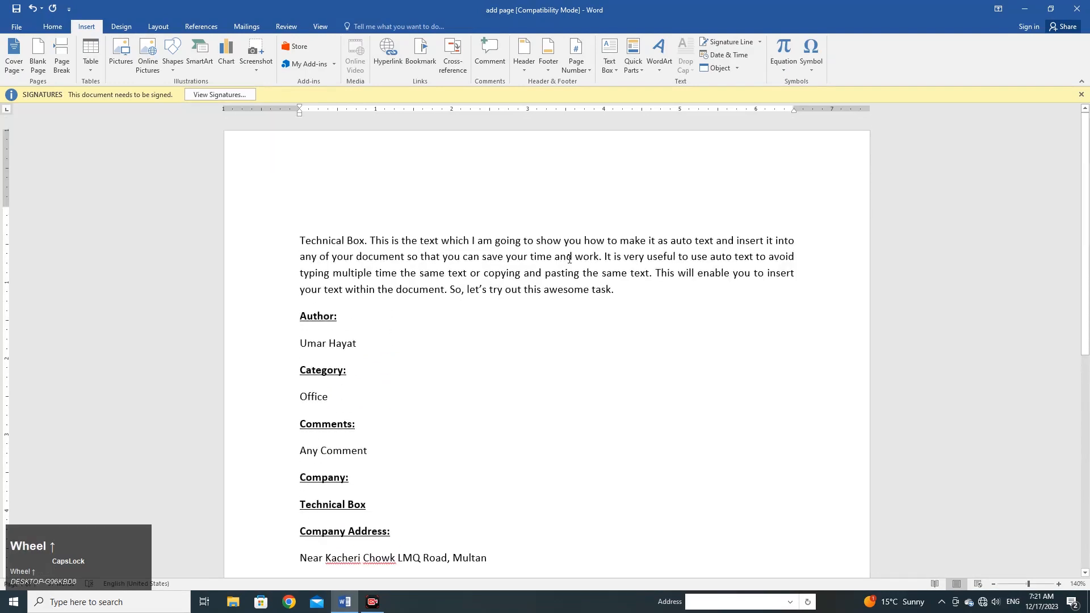
scroll(402, 318, "down", 5)
left_click(317, 360)
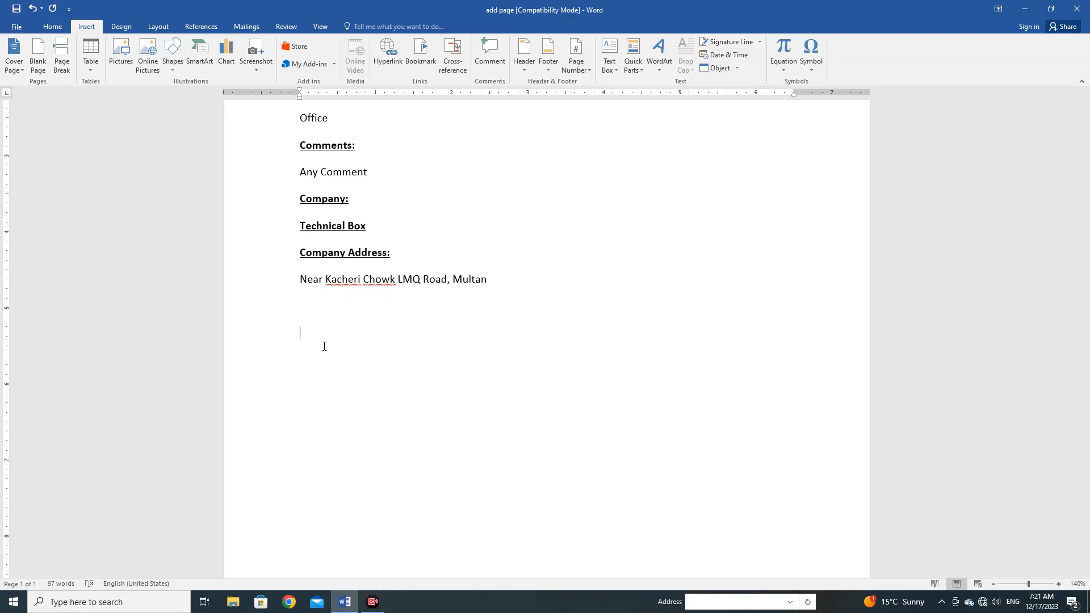
left_click(734, 42)
left_click(568, 370)
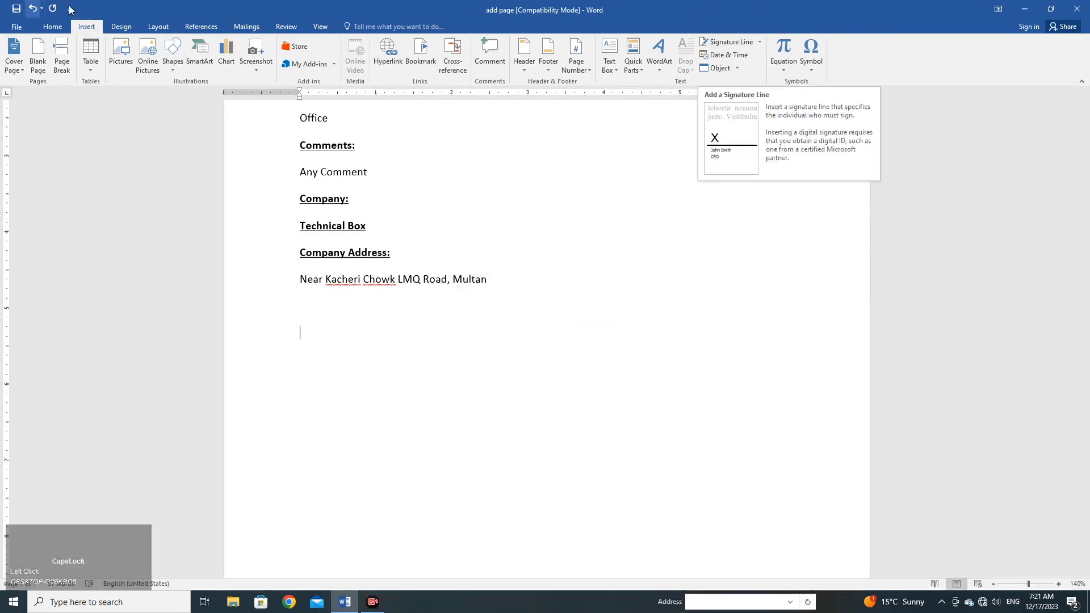
Insert a signature line below the company address with the suggested signer's name and the title "Manager".
left_click(741, 45)
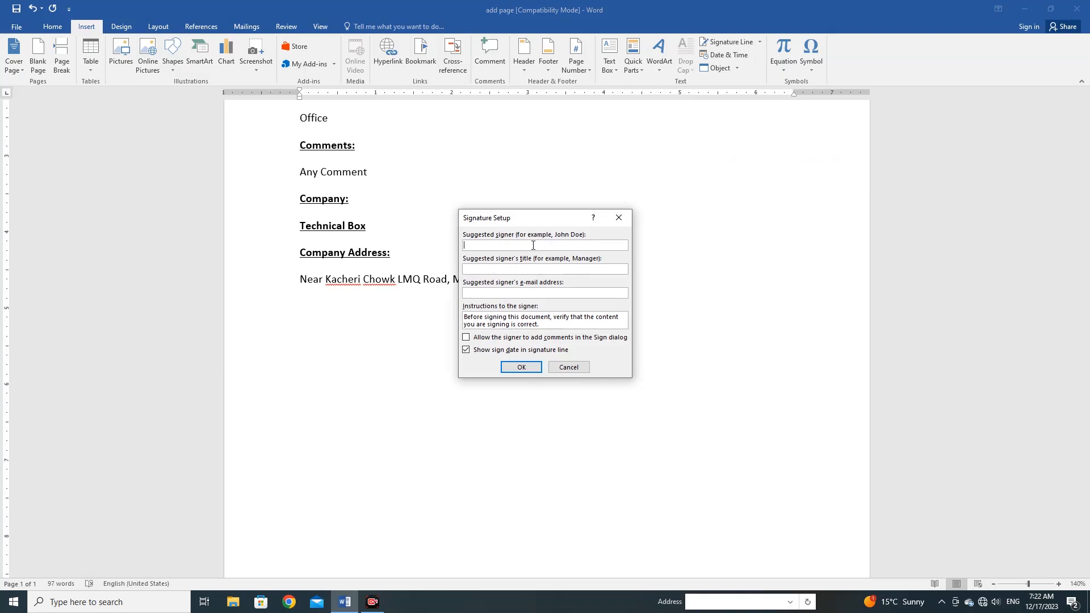
key("Caps_Lock")
type("KH")
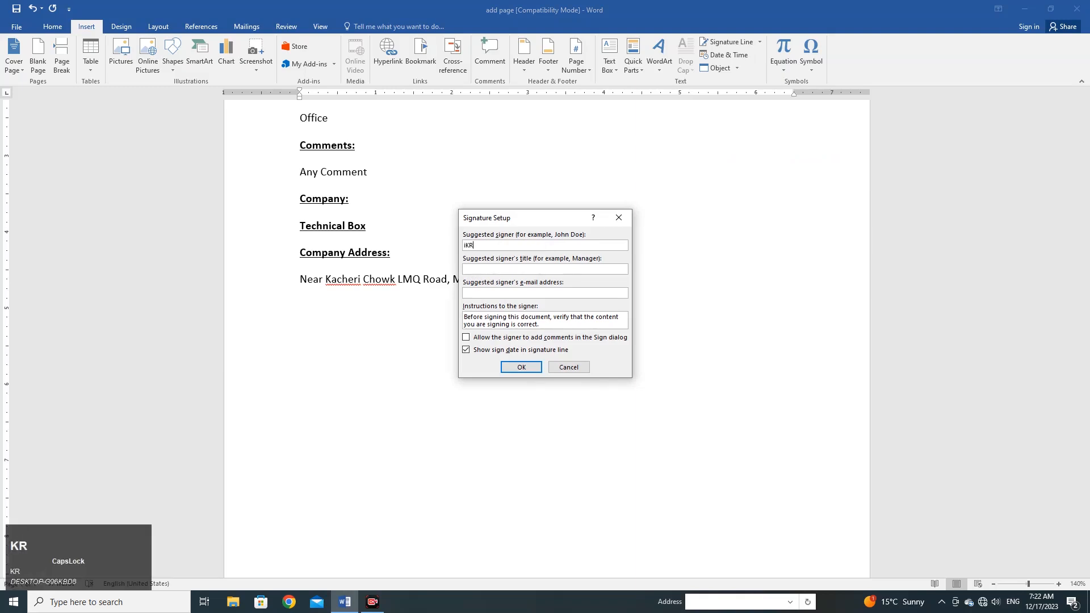
key("BackSpace")
key("BackSpace")
key("Caps_Lock")
type("Ir")
type("ram")
left_click(505, 274)
type("M")
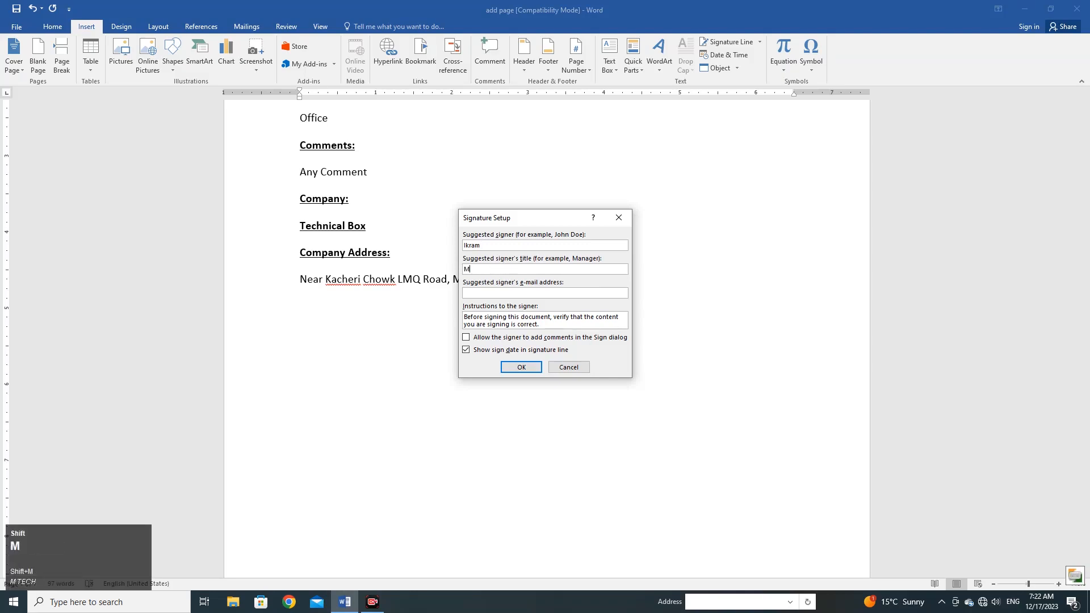
type("anager")
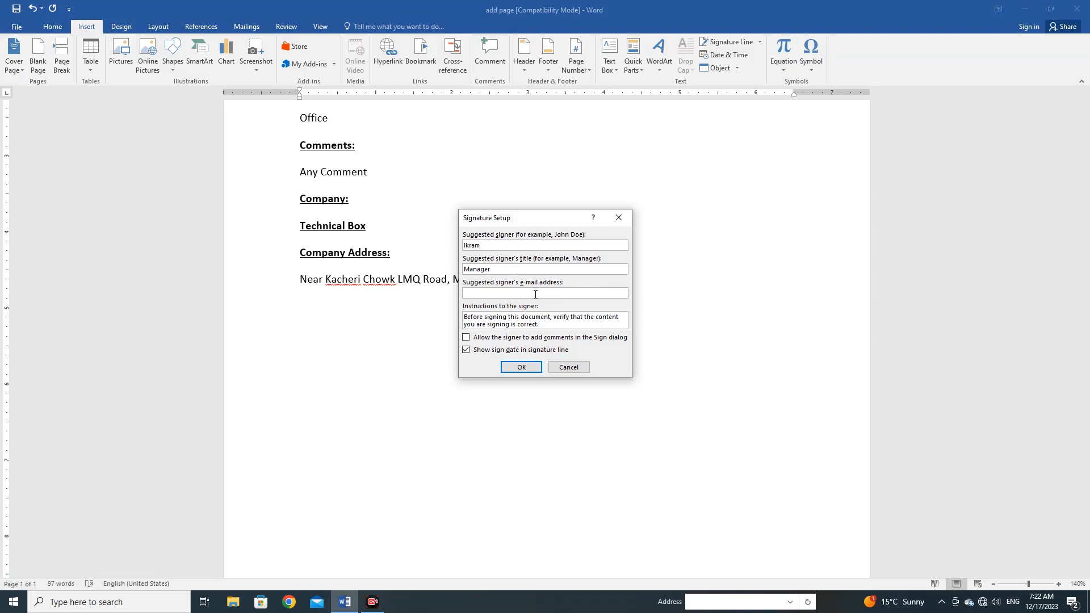
left_click(521, 369)
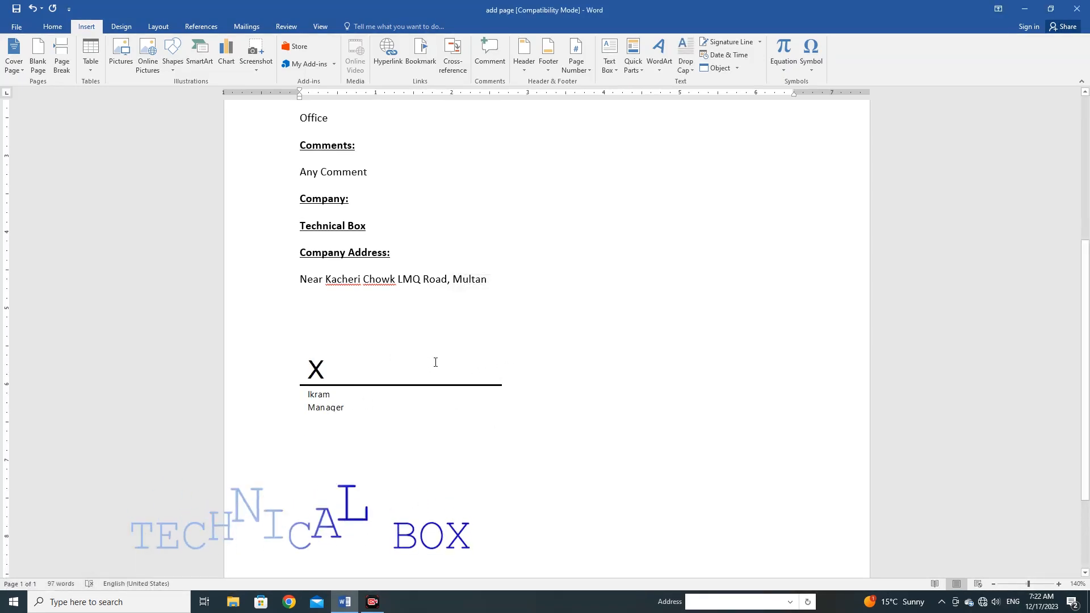
Insert the date in the "December 17, 2023" format on a new line below the signature line.
scroll(501, 322, "up", 5)
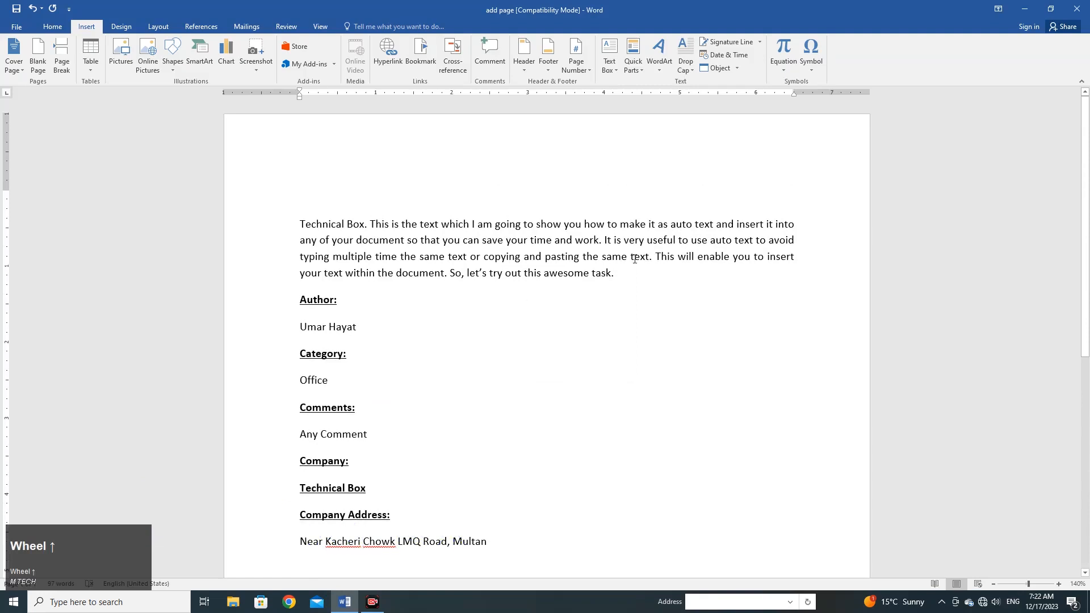
scroll(445, 277, "down", 6)
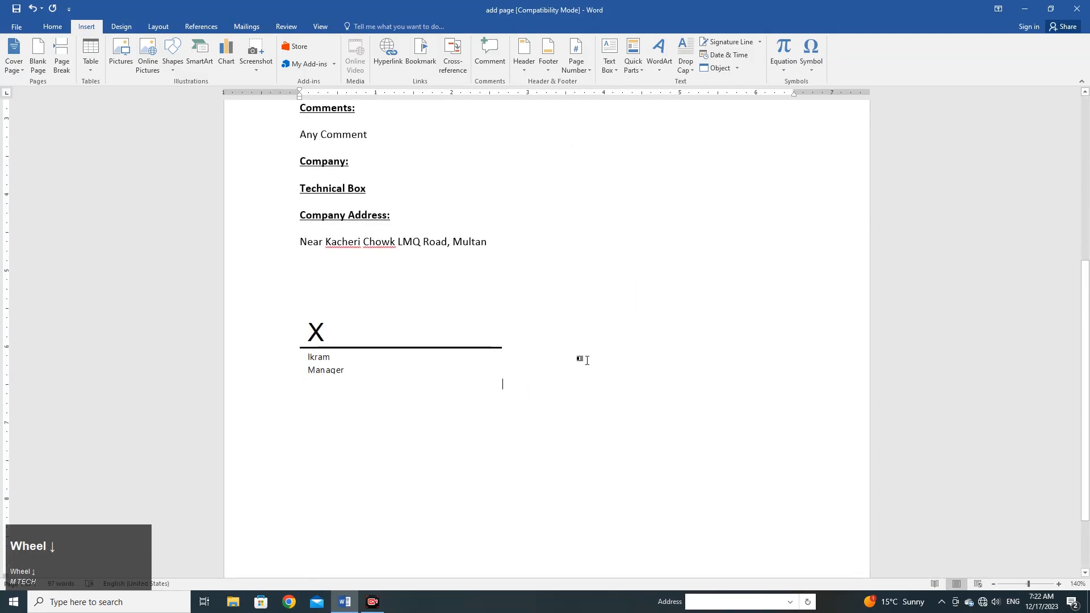
left_click(733, 326)
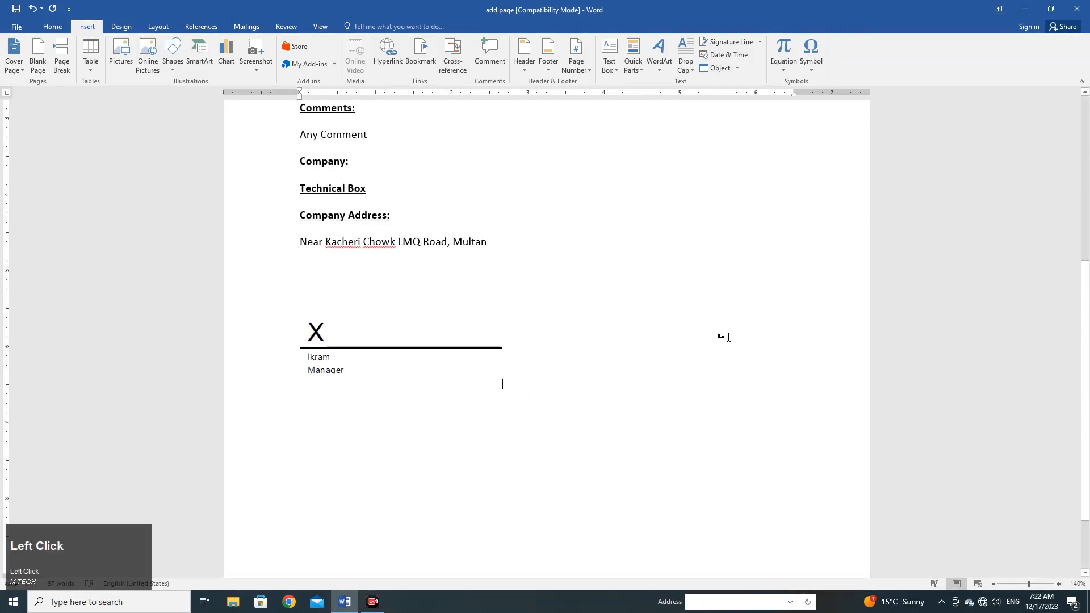
key("Return")
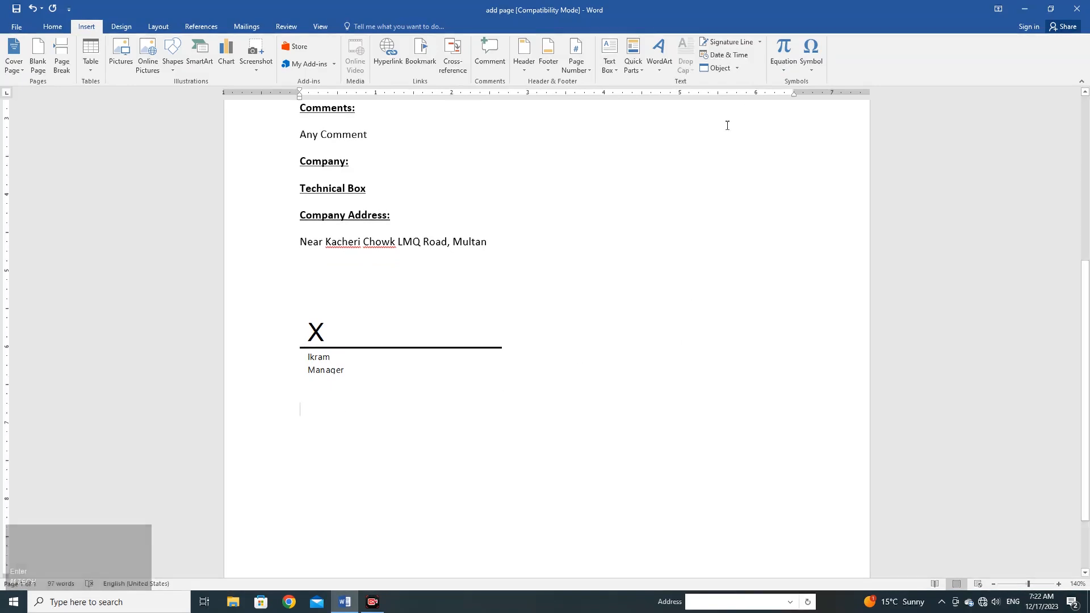
left_click(726, 60)
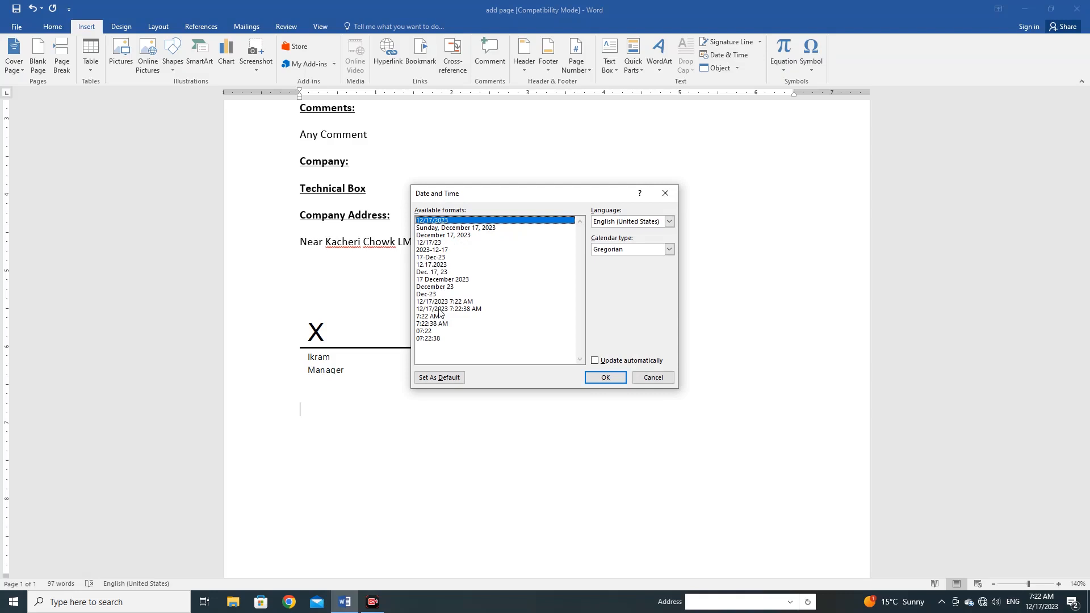
left_click(436, 235)
left_click(605, 382)
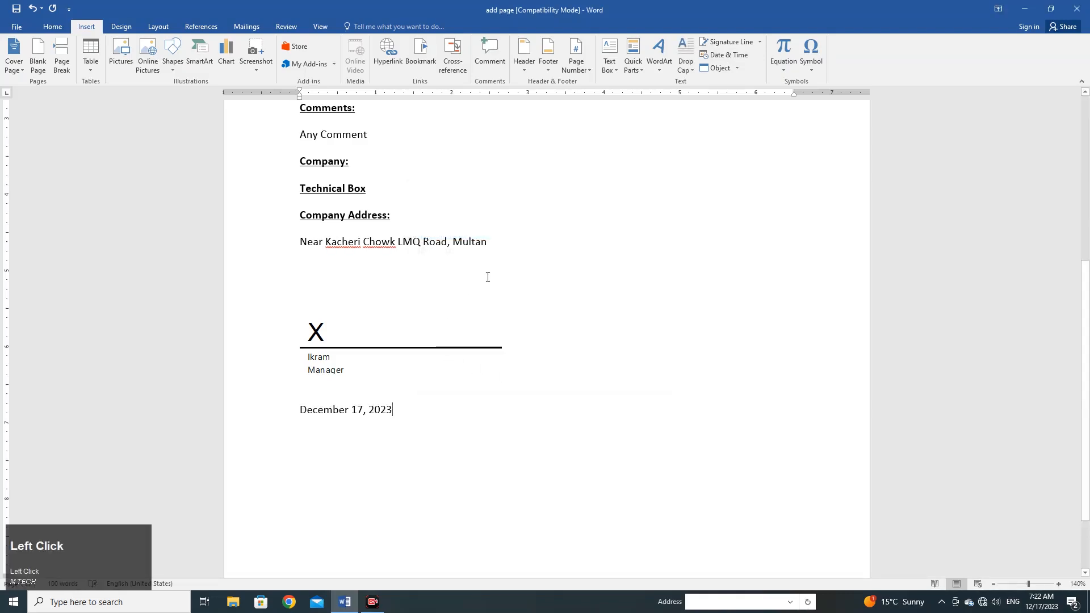
scroll(511, 249, "up", 3)
scroll(511, 251, "up", 1)
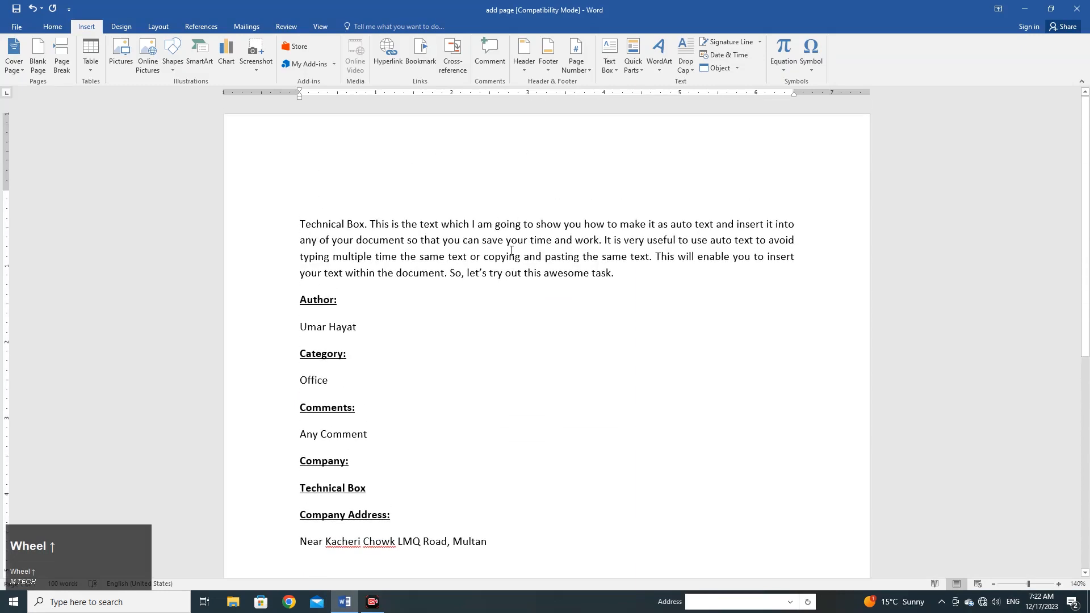
scroll(511, 249, "down", 4)
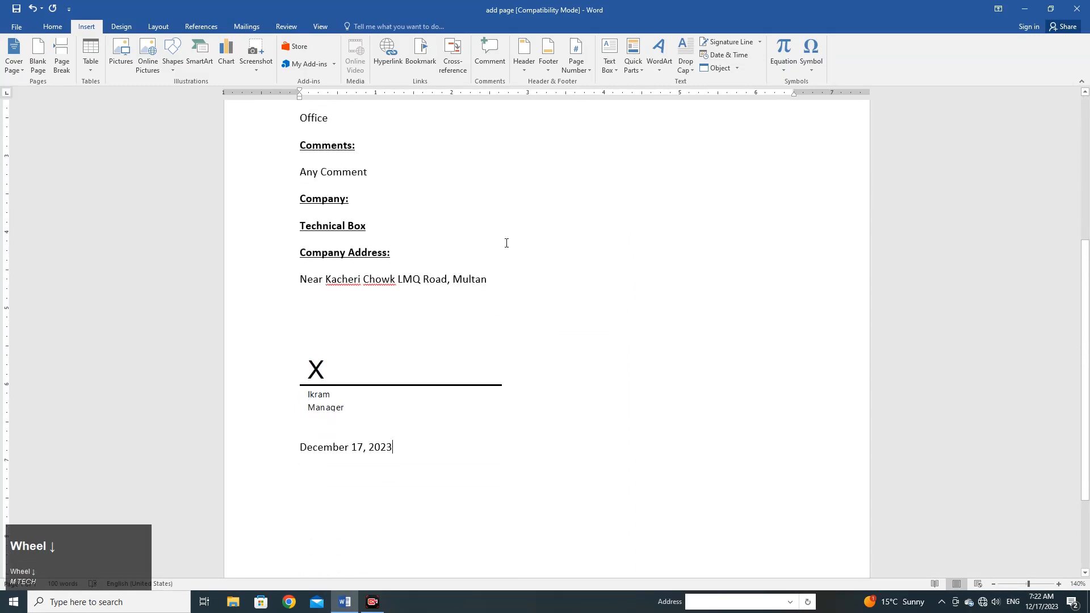
scroll(507, 244, "down", 2)
scroll(507, 243, "up", 3)
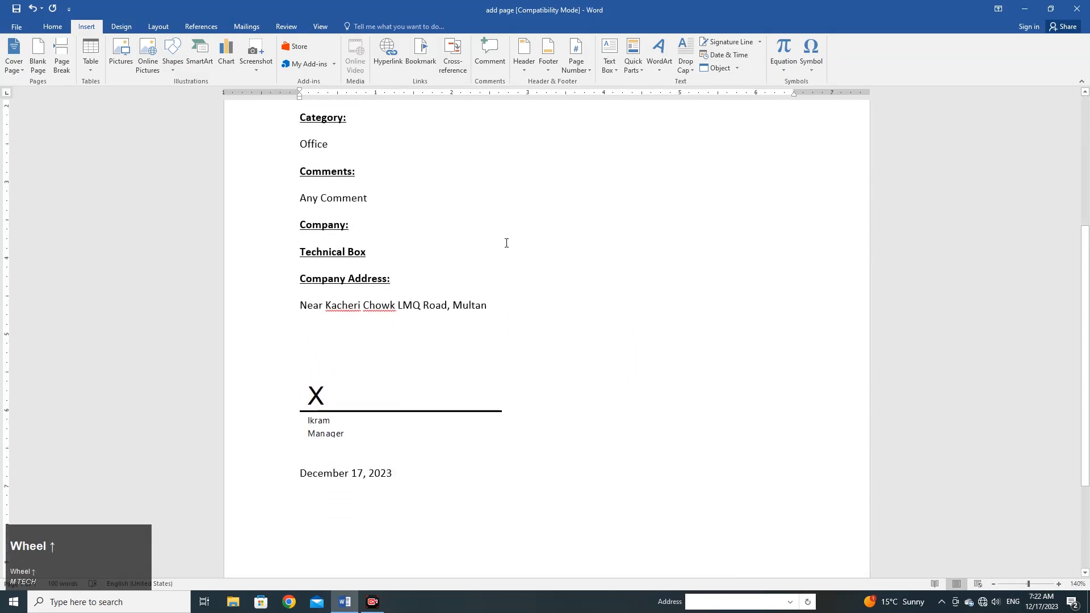
scroll(507, 243, "up", 4)
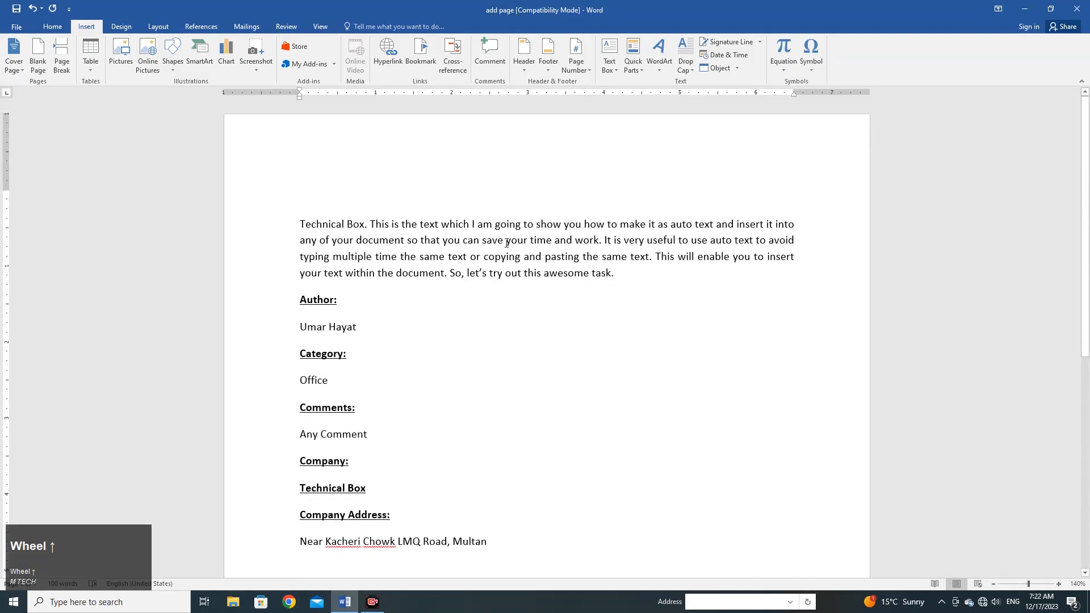
Browse the object types that can be inserted as new objects, and cancel without inserting one.
left_click(738, 70)
left_click(724, 84)
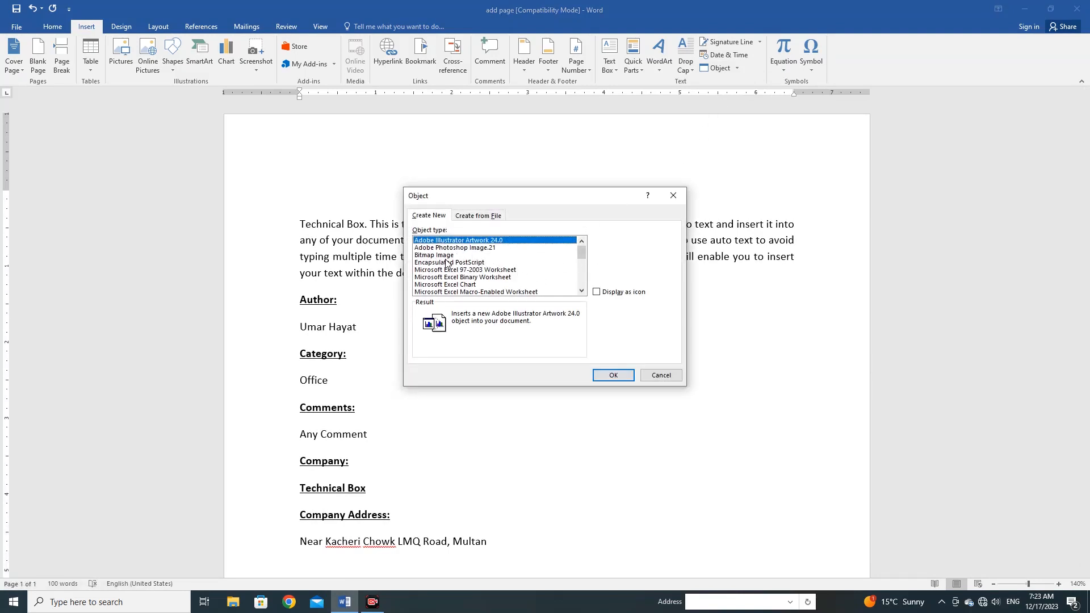
left_click_drag(582, 254, 584, 284)
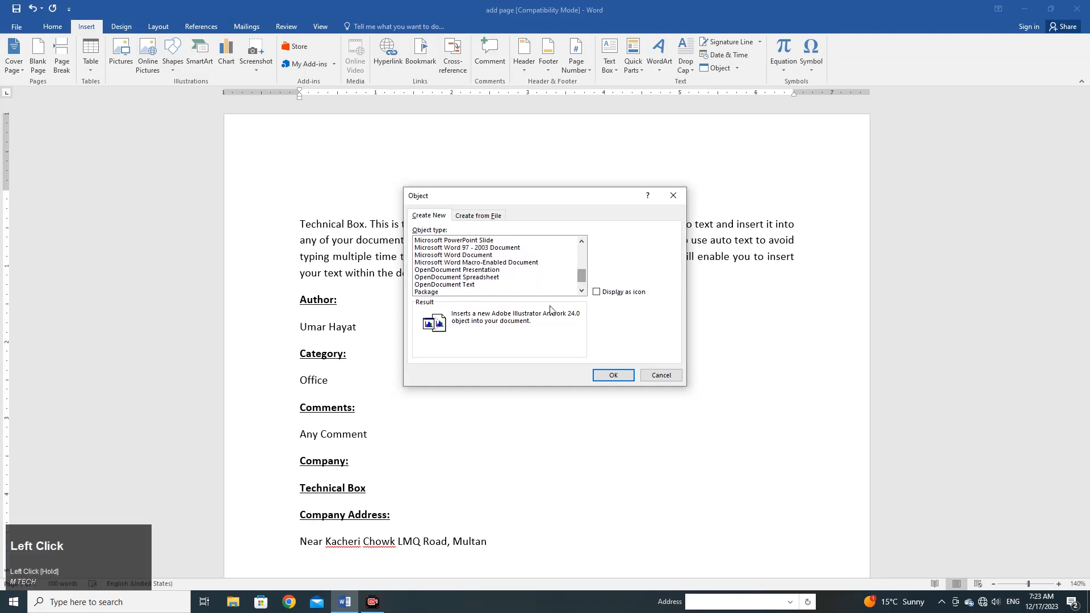
left_click(662, 376)
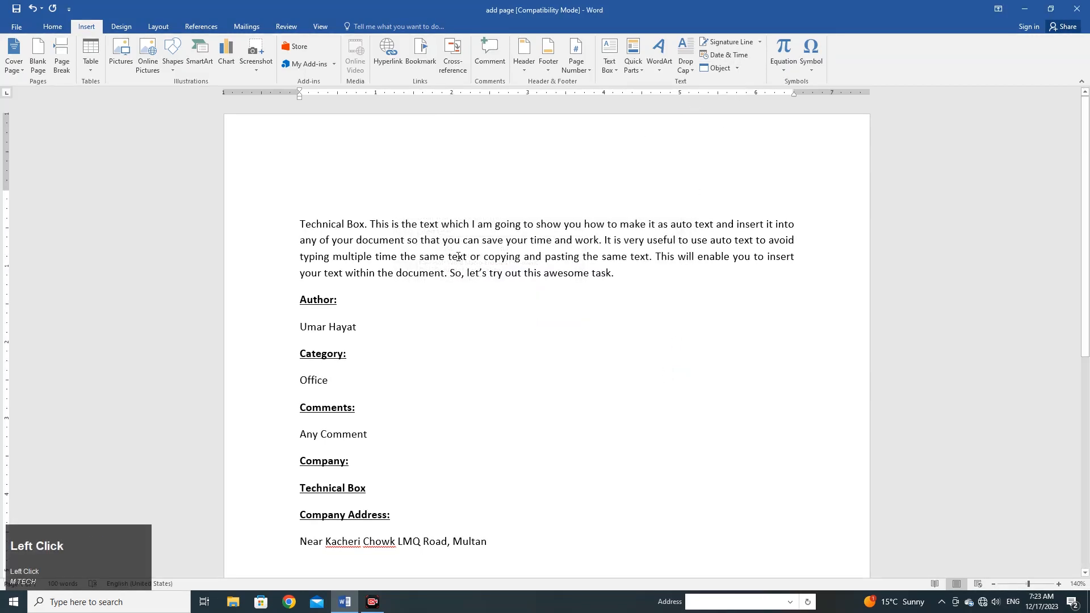